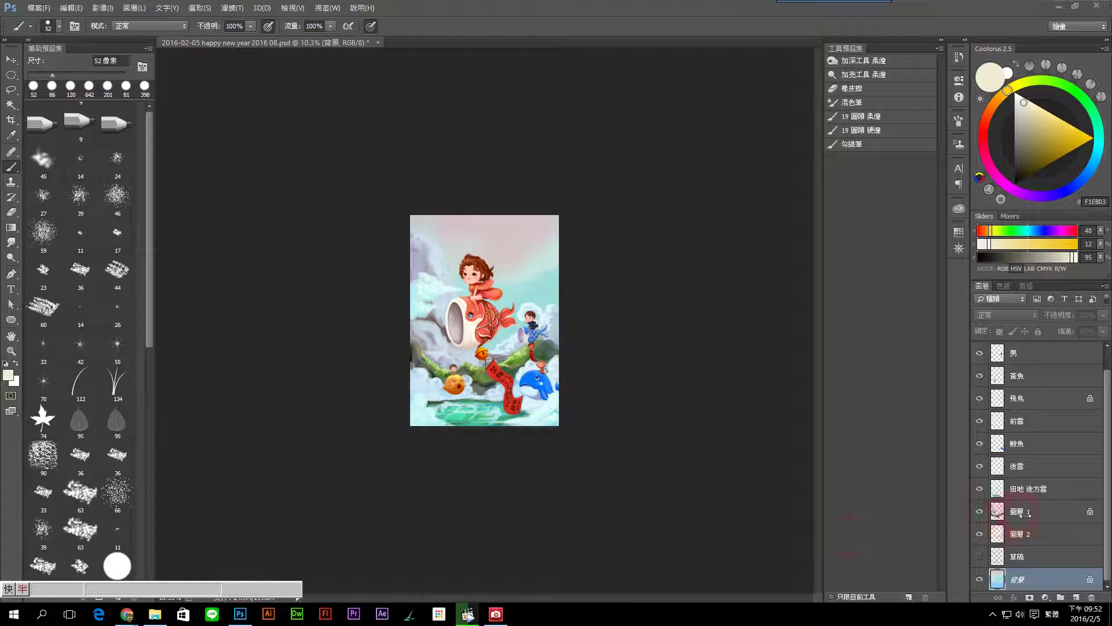
Step: On 圖層 1, brighten and fill out the cloud left of the girl with a ~52 px brush
left_click(1026, 514)
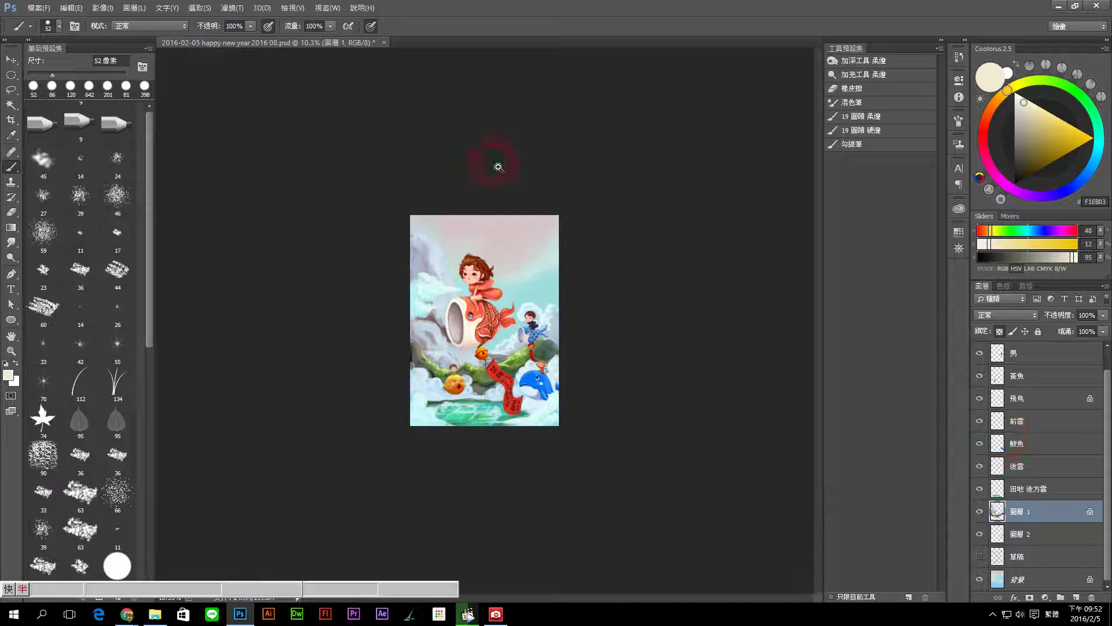
left_click_drag(499, 168, 510, 226)
mouse_move(331, 113)
left_mouse_down()
mouse_move(375, 139)
mouse_move(365, 168)
mouse_move(379, 155)
mouse_move(383, 213)
mouse_move(372, 219)
mouse_move(397, 218)
left_mouse_up()
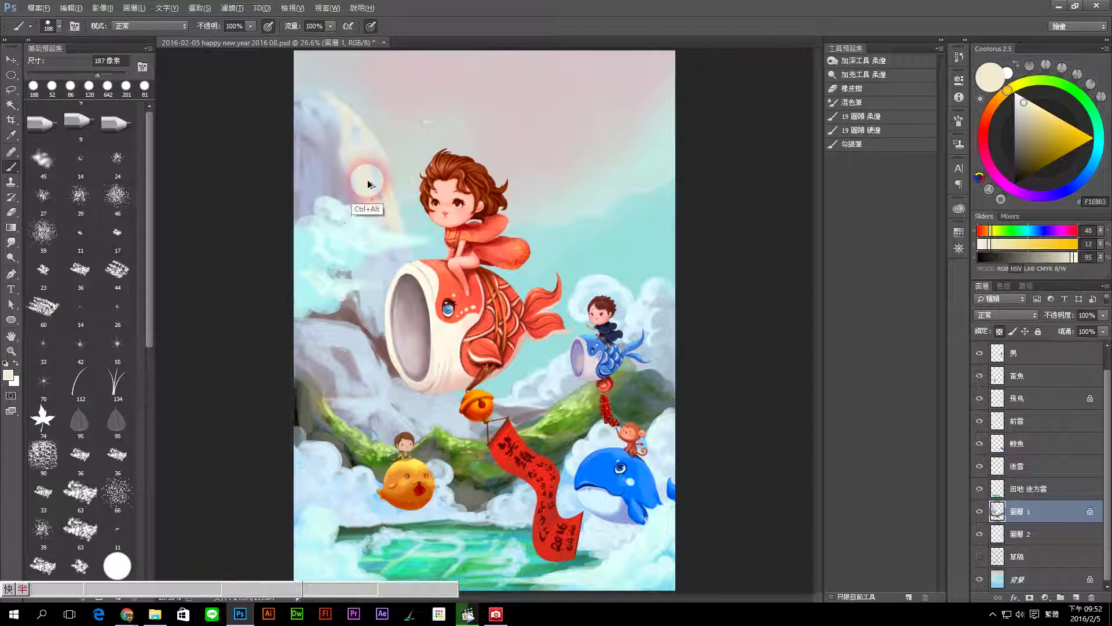
mouse_move(368, 184)
left_mouse_down()
mouse_move(344, 133)
mouse_move(370, 225)
mouse_move(365, 272)
mouse_move(394, 307)
left_mouse_up()
left_click_drag(359, 267, 400, 325)
left_click_drag(371, 231, 383, 302)
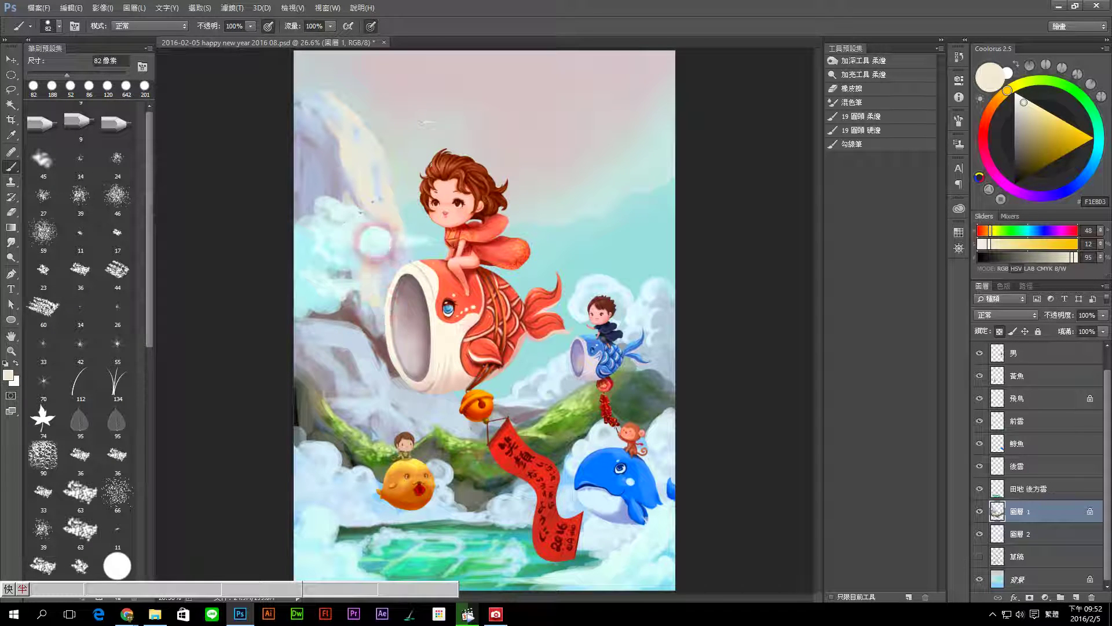
mouse_move(354, 255)
left_mouse_down()
mouse_move(394, 289)
mouse_move(406, 272)
left_mouse_up()
mouse_move(377, 231)
left_mouse_down()
mouse_move(429, 261)
mouse_move(394, 237)
mouse_move(382, 278)
mouse_move(388, 335)
mouse_move(348, 353)
mouse_move(380, 368)
mouse_move(400, 394)
mouse_move(388, 405)
left_mouse_up()
Step: Paint soft pinkish-white cloud strokes below the fish's mouth
mouse_move(371, 359)
left_mouse_down()
mouse_move(411, 405)
mouse_move(400, 411)
mouse_move(391, 396)
mouse_move(406, 389)
mouse_move(429, 394)
mouse_move(429, 406)
mouse_move(452, 388)
mouse_move(452, 417)
left_mouse_up()
left_click_drag(405, 382, 469, 432)
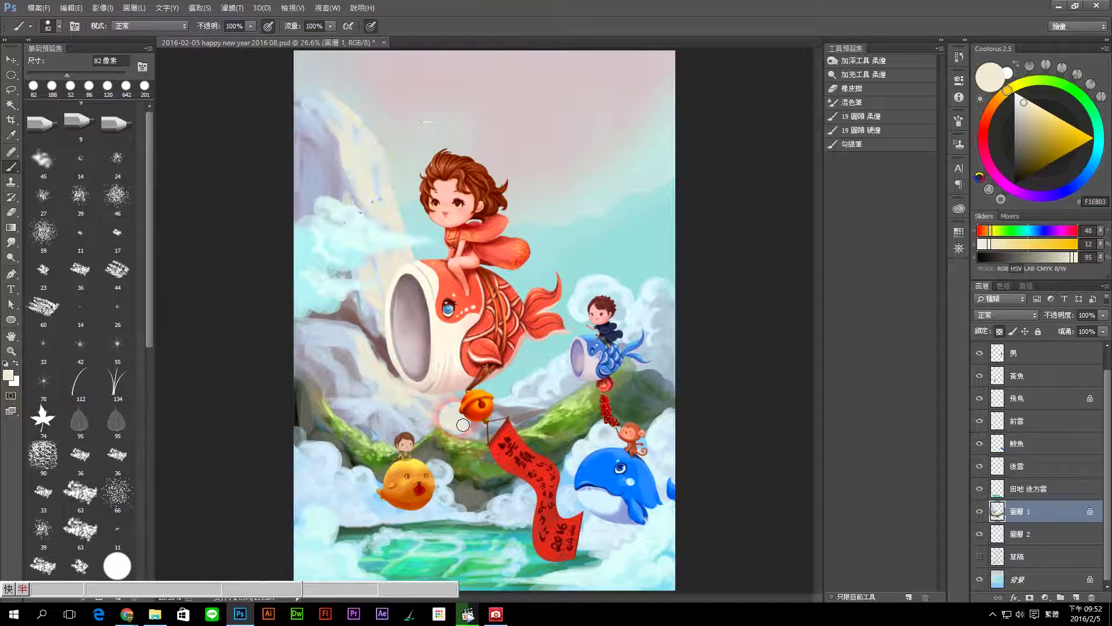
scroll(463, 425, "down", 5)
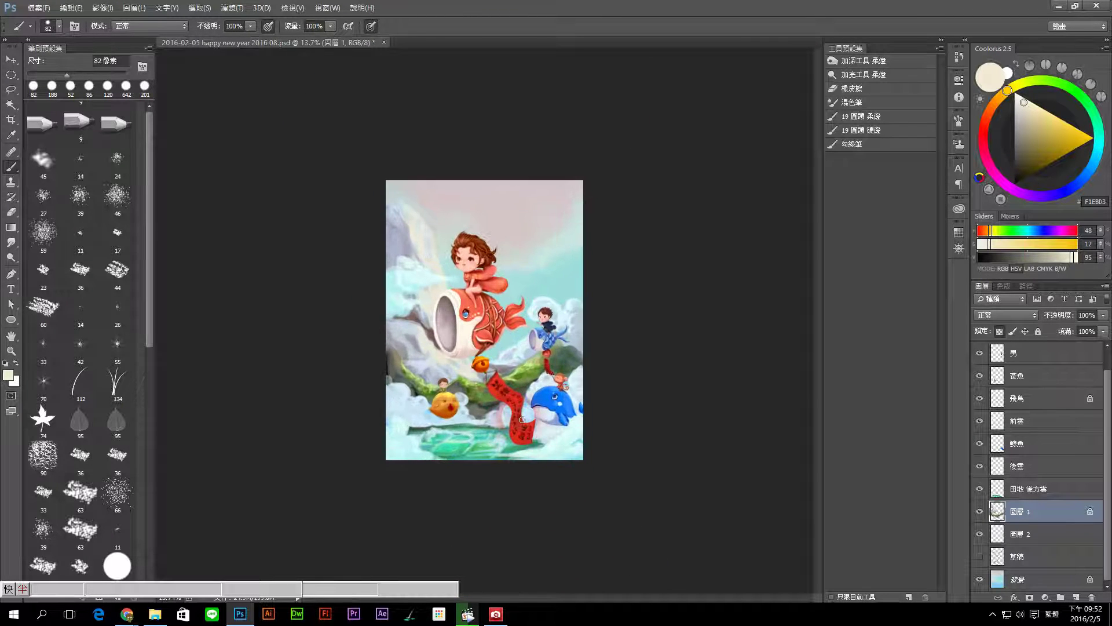
Step: On the 背景 layer, brush light blue across the top sky and over the pink sun
left_click(1018, 579)
left_click(500, 221, "alt")
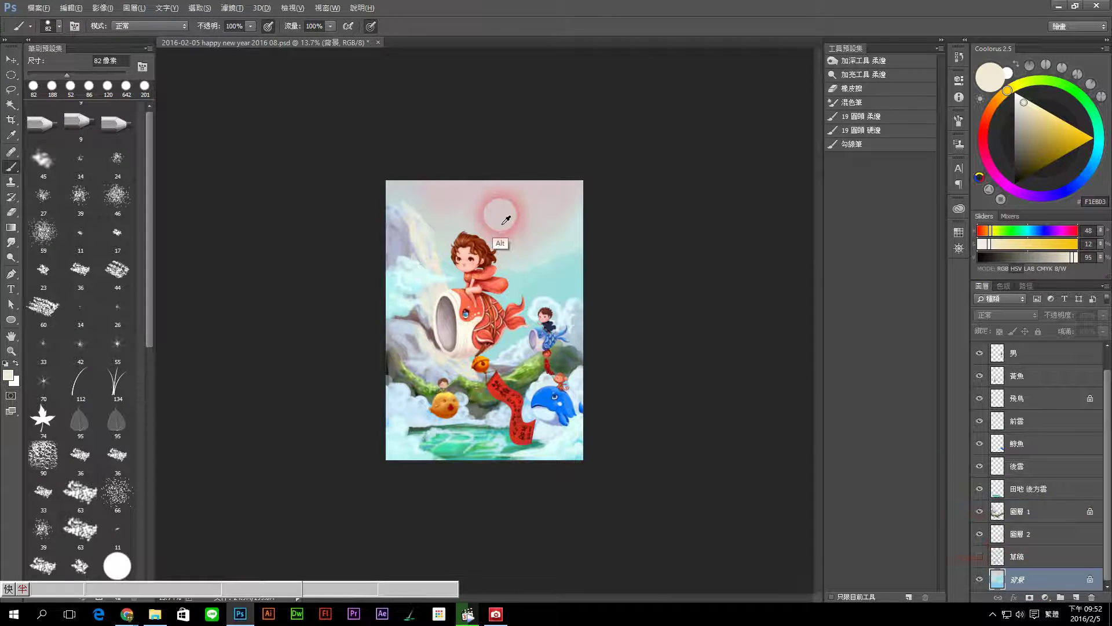
left_click_drag(1093, 113, 1094, 165)
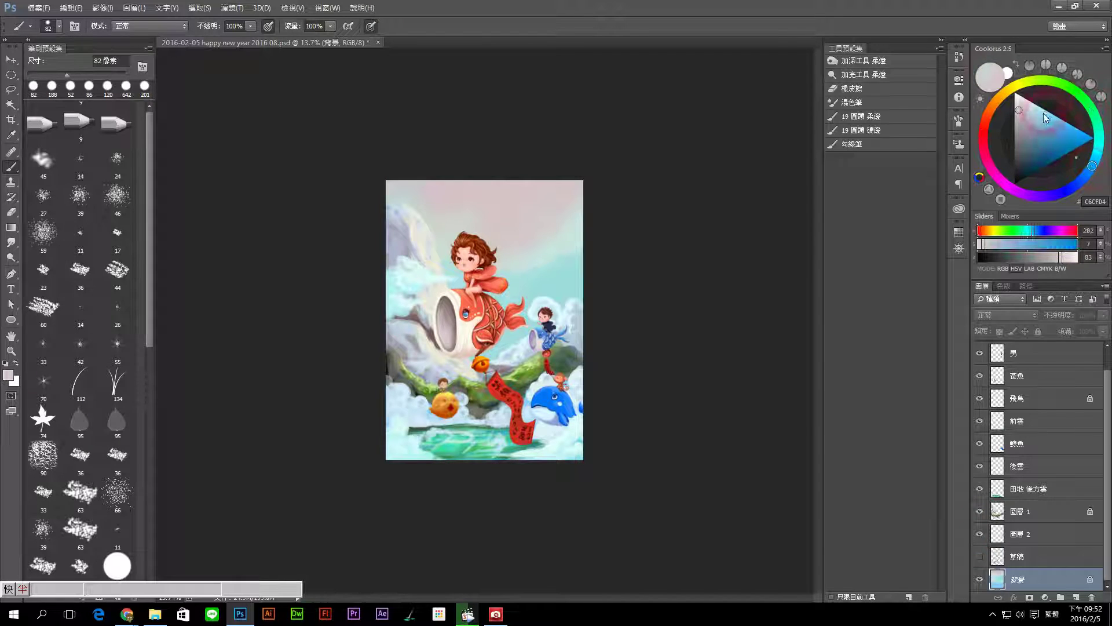
left_click_drag(1052, 123, 1052, 113)
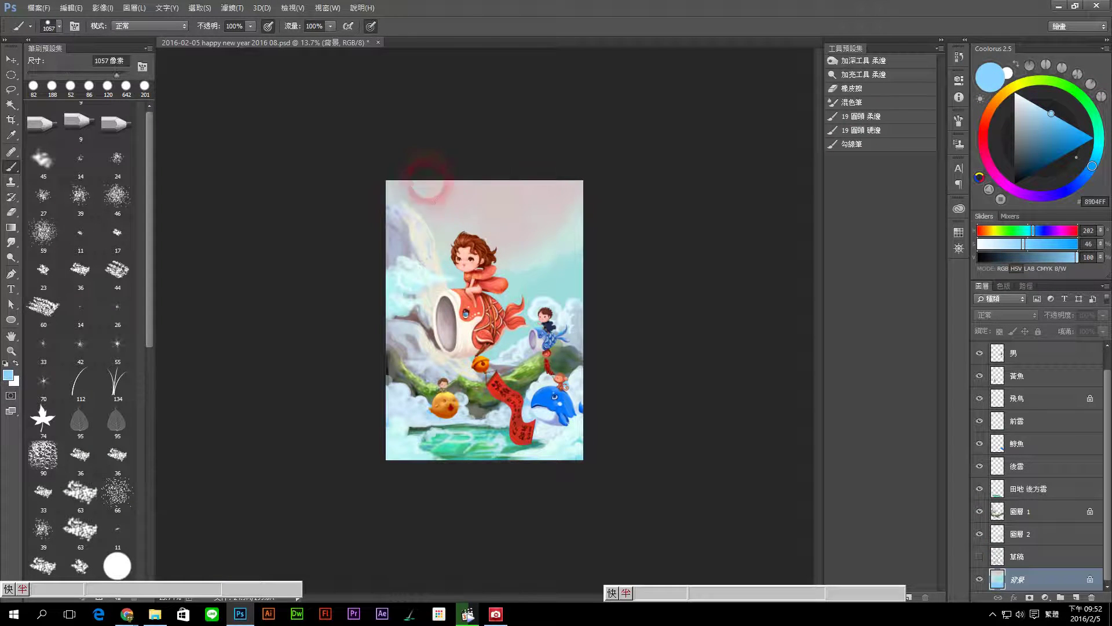
mouse_move(457, 237)
left_mouse_down()
mouse_move(460, 186)
mouse_move(526, 216)
mouse_move(537, 245)
left_mouse_up()
left_click_drag(608, 211, 432, 220)
key("ctrl+alt+z")
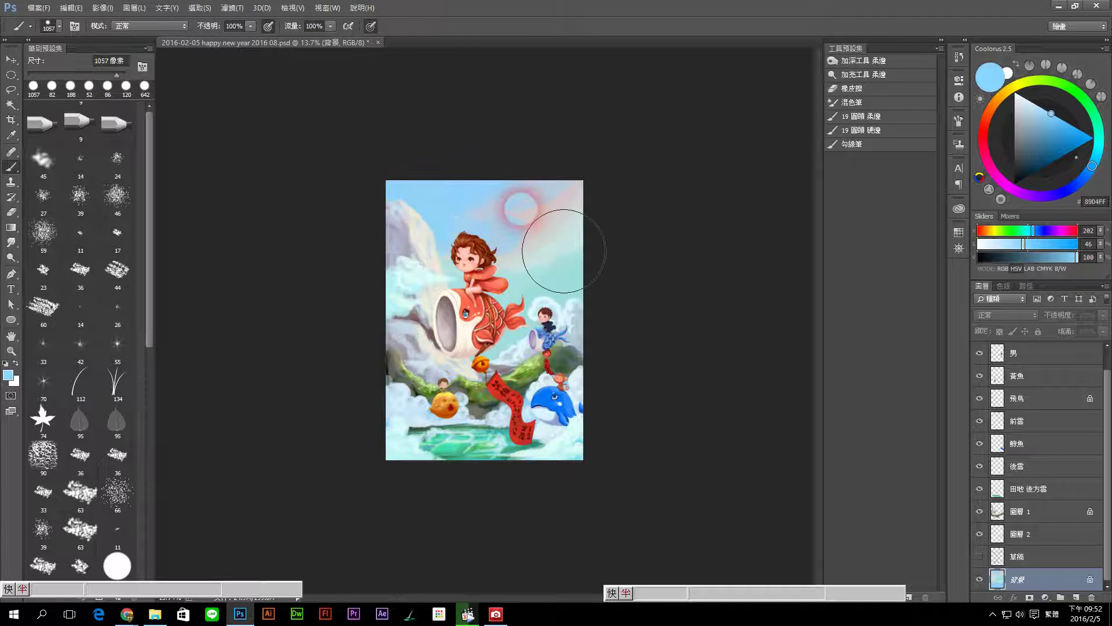
left_click_drag(562, 270, 542, 232)
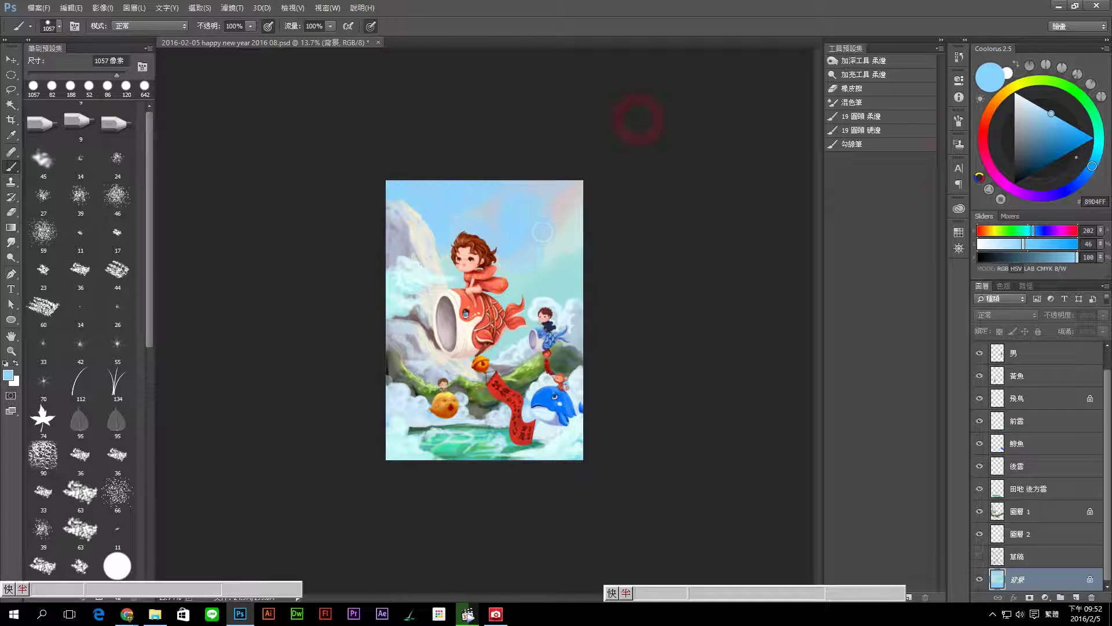
Step: Deepen the upper-left sky in blue using a large soft round brush
left_click(1064, 134)
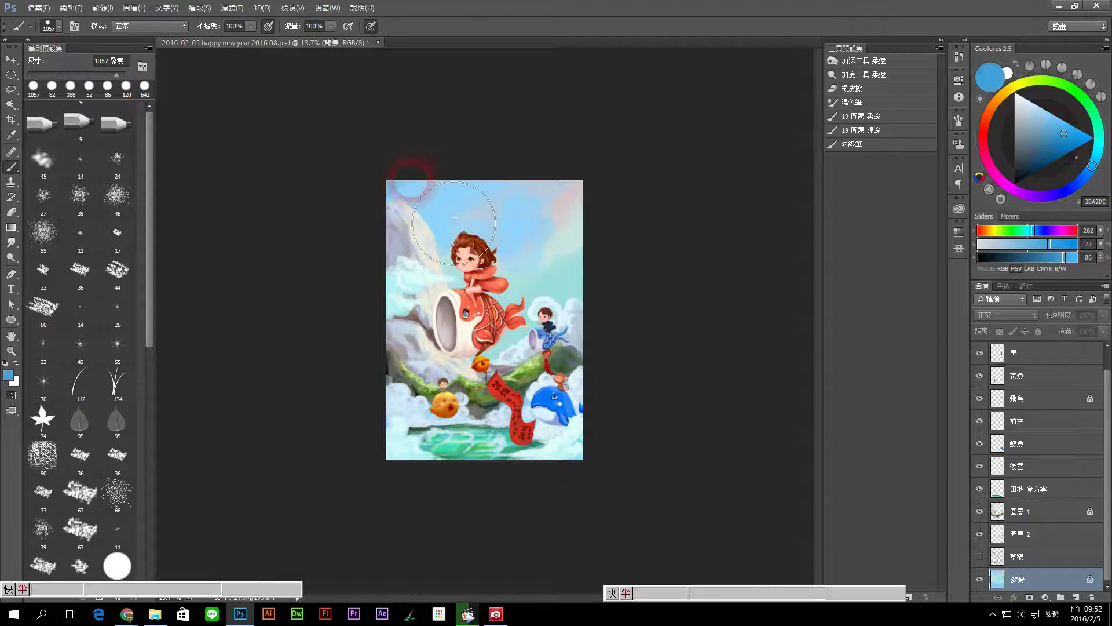
mouse_move(553, 212)
left_mouse_down()
mouse_move(493, 247)
mouse_move(432, 234)
left_mouse_up()
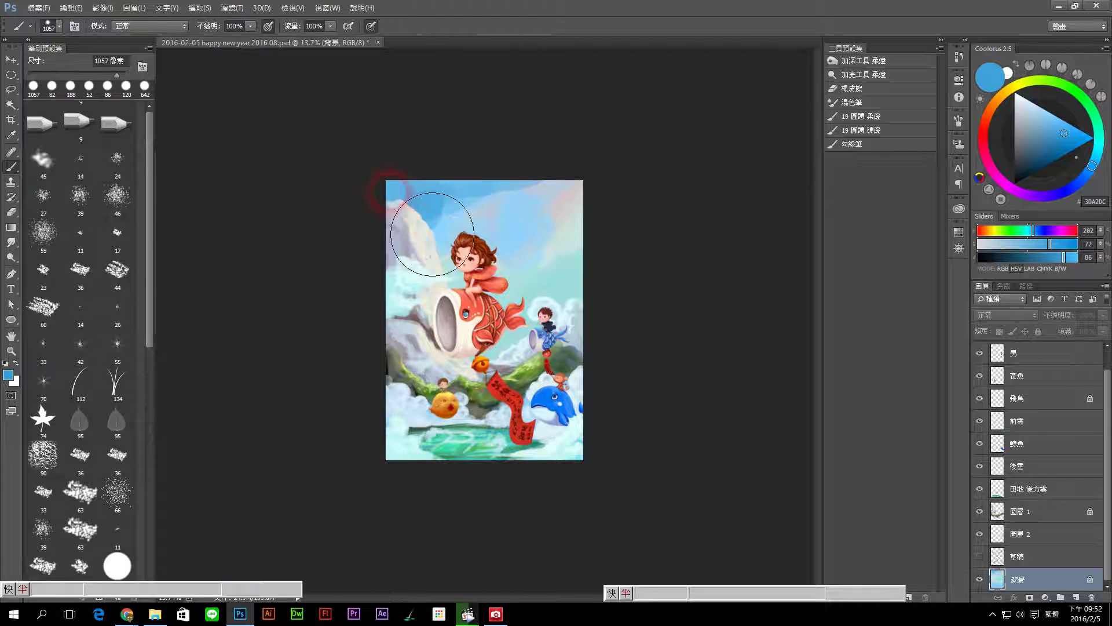
left_click_drag(435, 182, 405, 183)
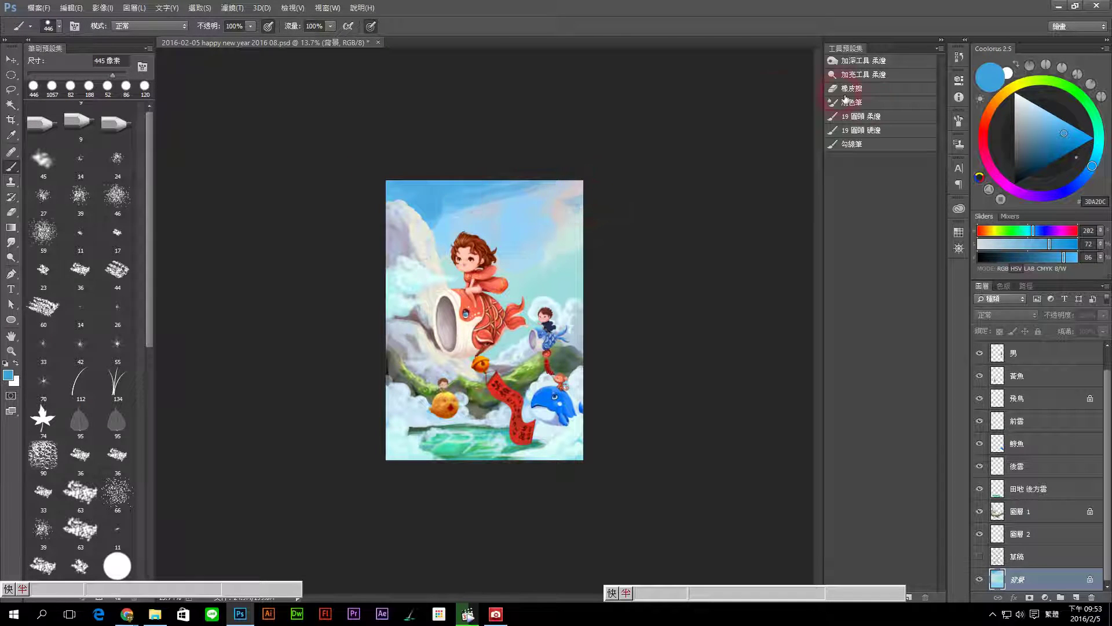
left_click(881, 119)
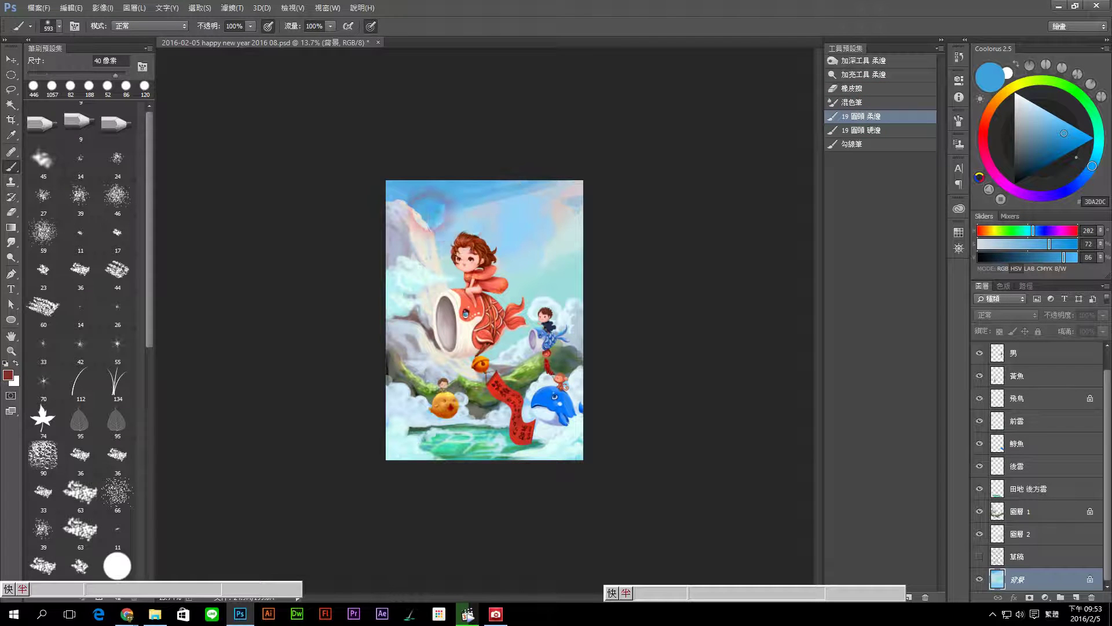
mouse_move(452, 209)
left_mouse_down()
mouse_move(439, 211)
mouse_move(559, 209)
mouse_move(623, 193)
left_mouse_up()
left_click(430, 225, "alt")
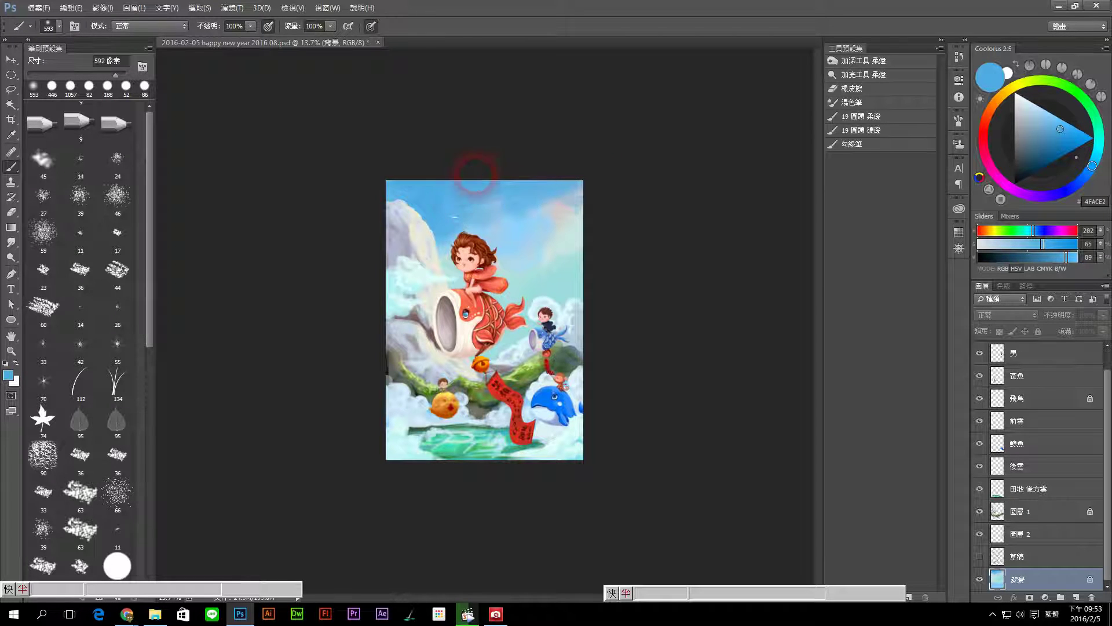
mouse_move(475, 172)
left_mouse_down()
mouse_move(552, 243)
mouse_move(578, 228)
mouse_move(547, 243)
mouse_move(567, 273)
left_mouse_up()
Step: Cover the red sun with sampled sky blue and add an empty layer above the background
left_click(556, 246, "alt")
left_click(566, 273, "alt")
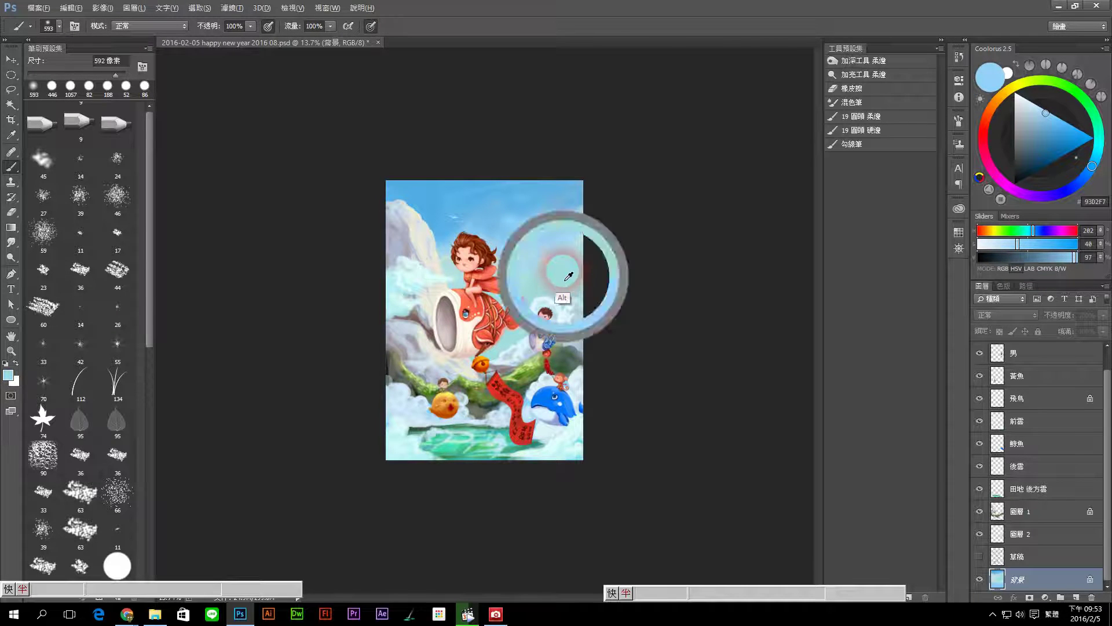
mouse_move(591, 237)
left_mouse_down()
mouse_move(523, 290)
mouse_move(523, 304)
left_mouse_up()
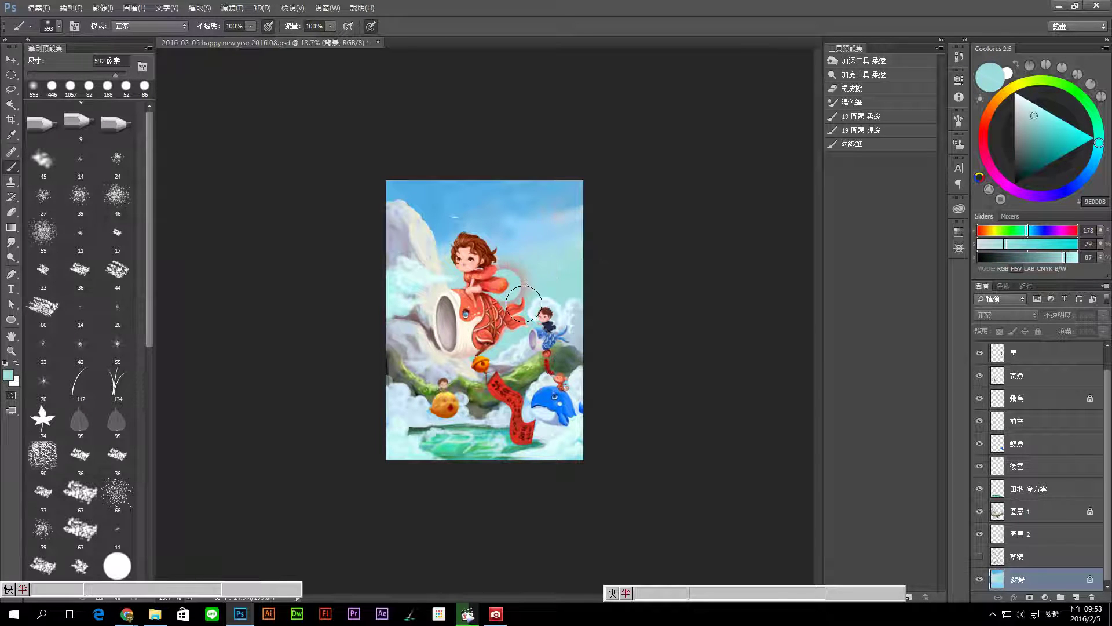
scroll(524, 304, "down", 1)
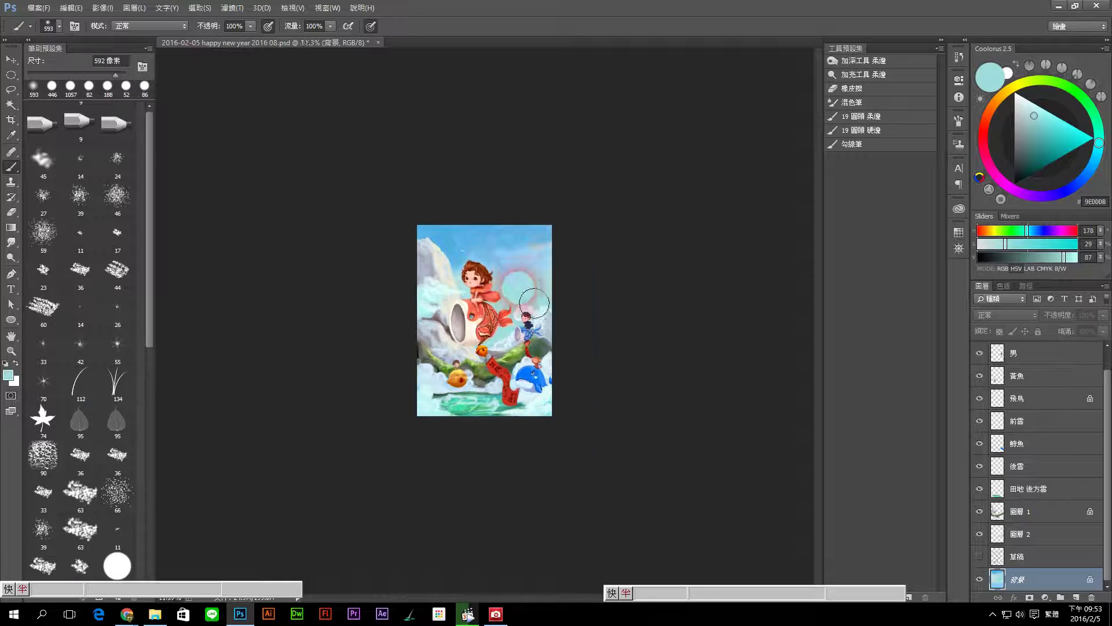
scroll(539, 307, "up", 2)
scroll(633, 387, "up", 3)
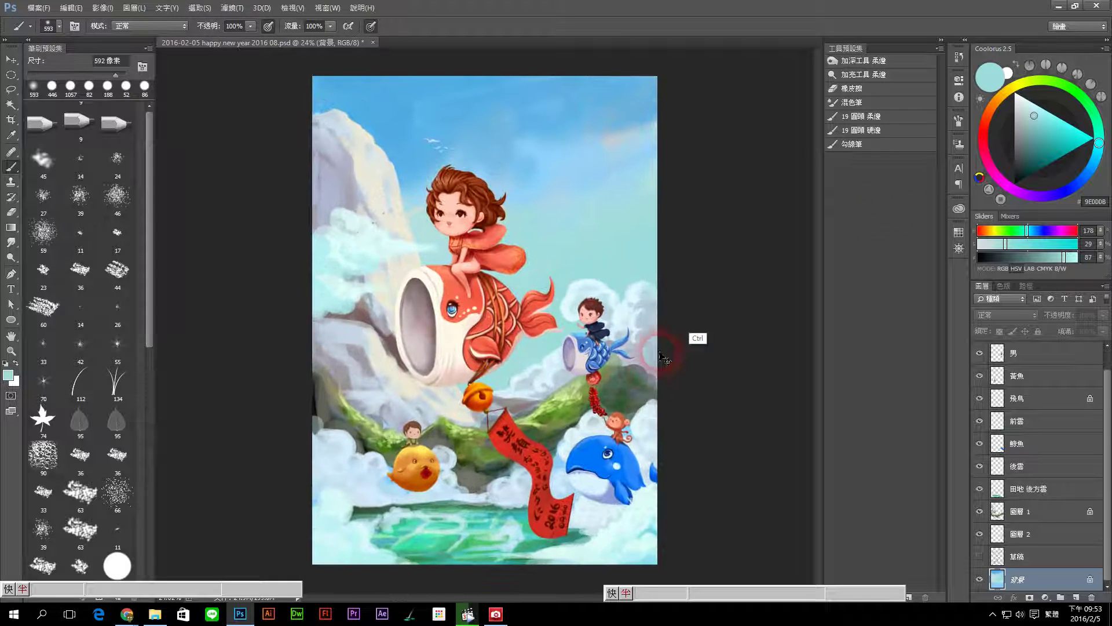
left_click(568, 103, "alt")
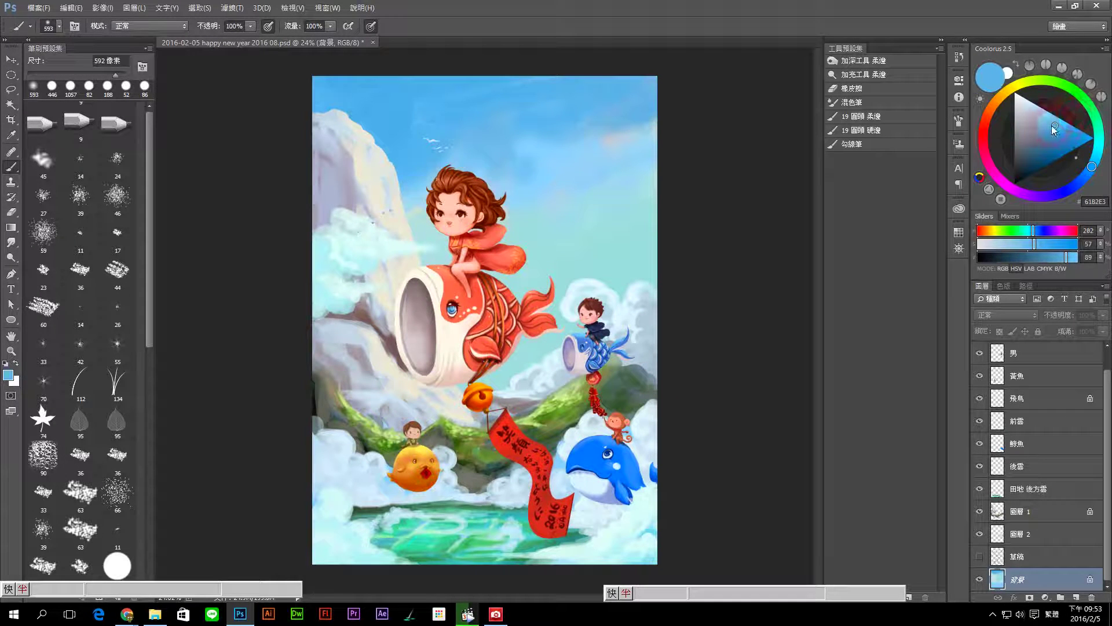
left_click(1037, 119)
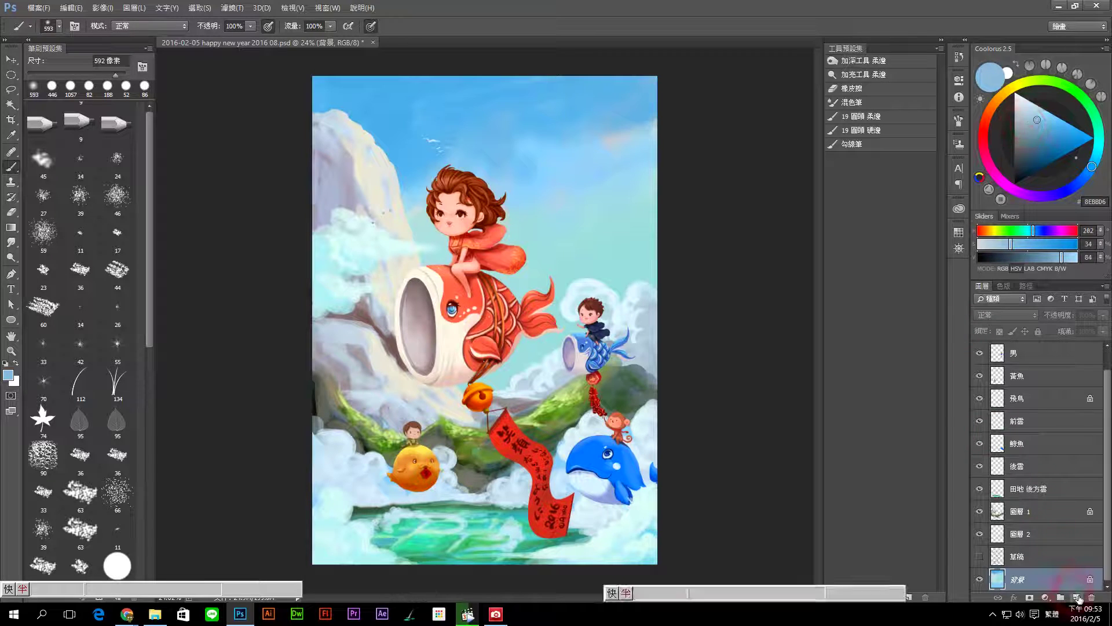
left_click(1077, 598)
Step: Brush light-blue streaks across the upper sky with a ~210 px round brush
left_click(882, 131)
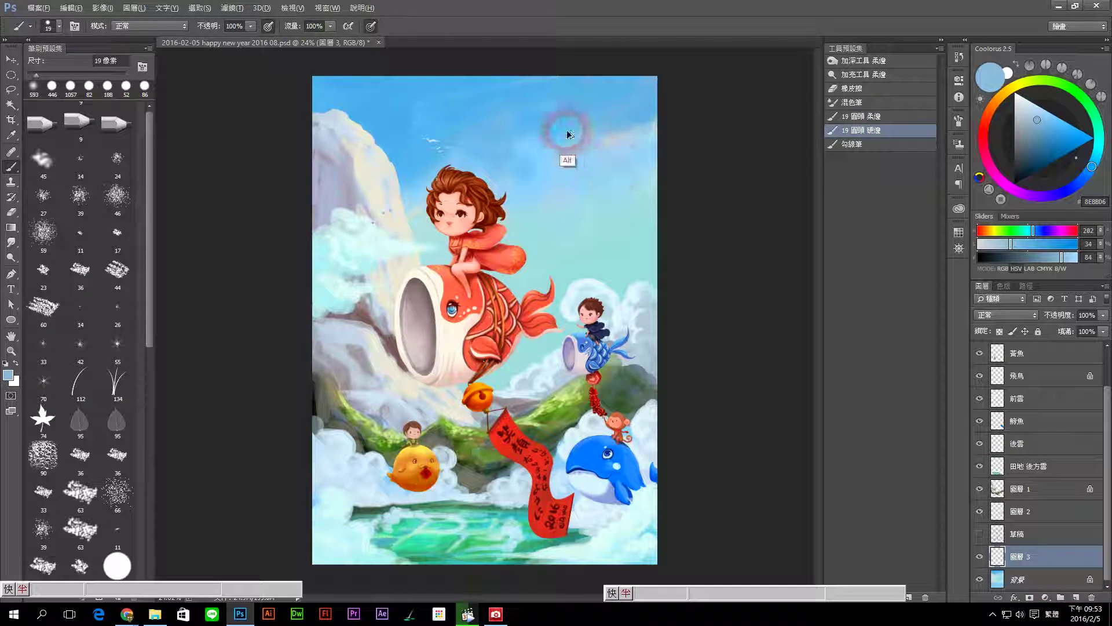
mouse_move(567, 133)
left_mouse_down()
mouse_move(576, 98)
mouse_move(591, 110)
mouse_move(503, 132)
mouse_move(614, 131)
mouse_move(683, 167)
left_mouse_up()
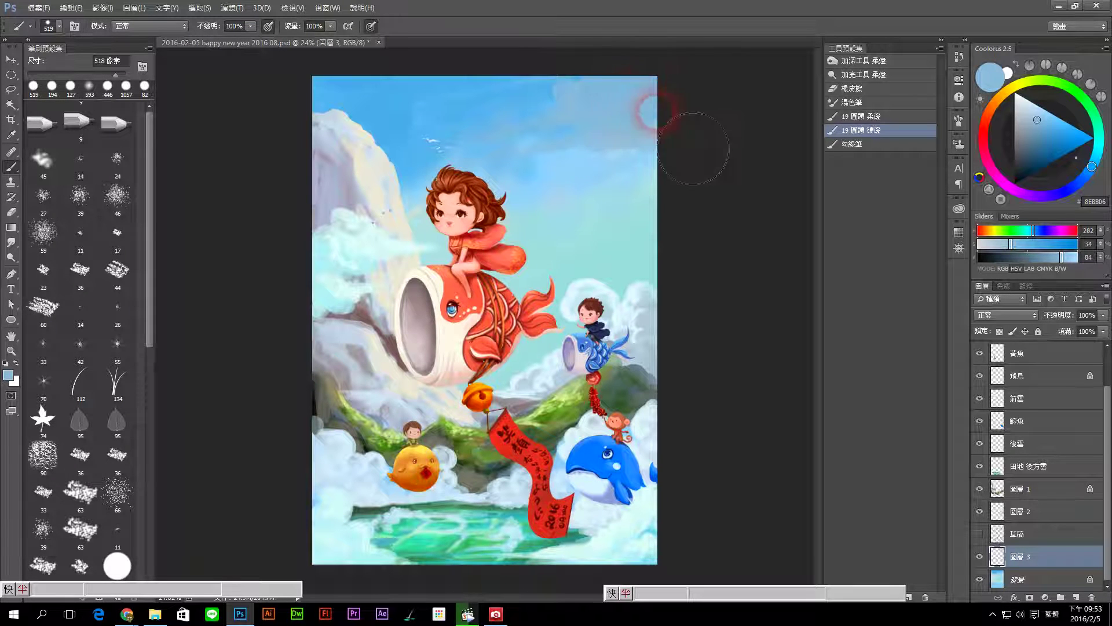
left_click_drag(598, 101, 548, 104)
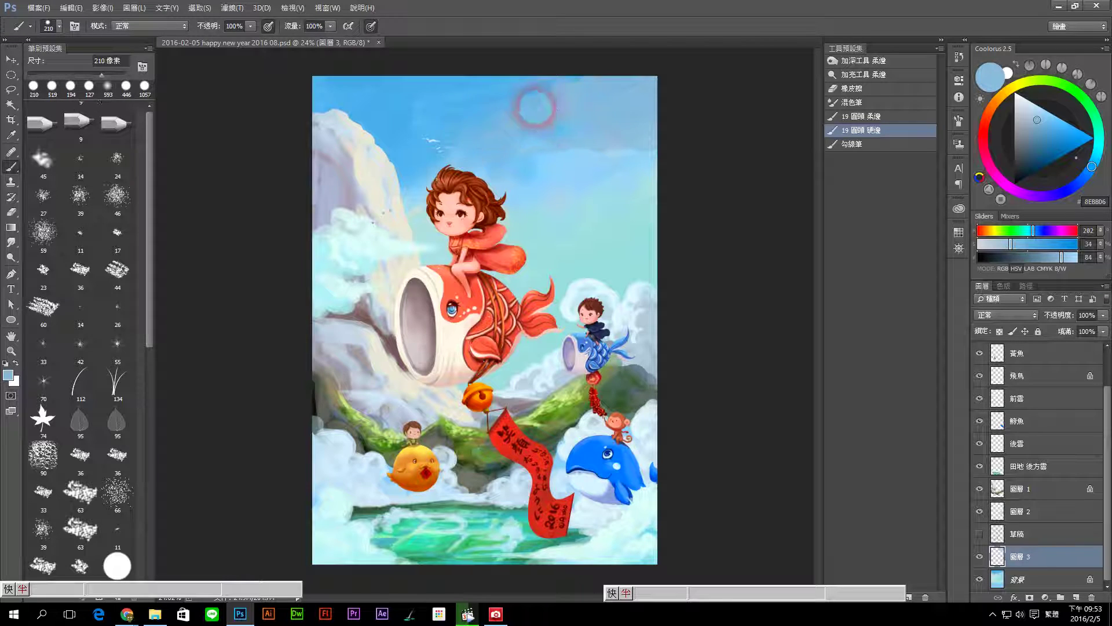
left_click_drag(536, 107, 604, 137)
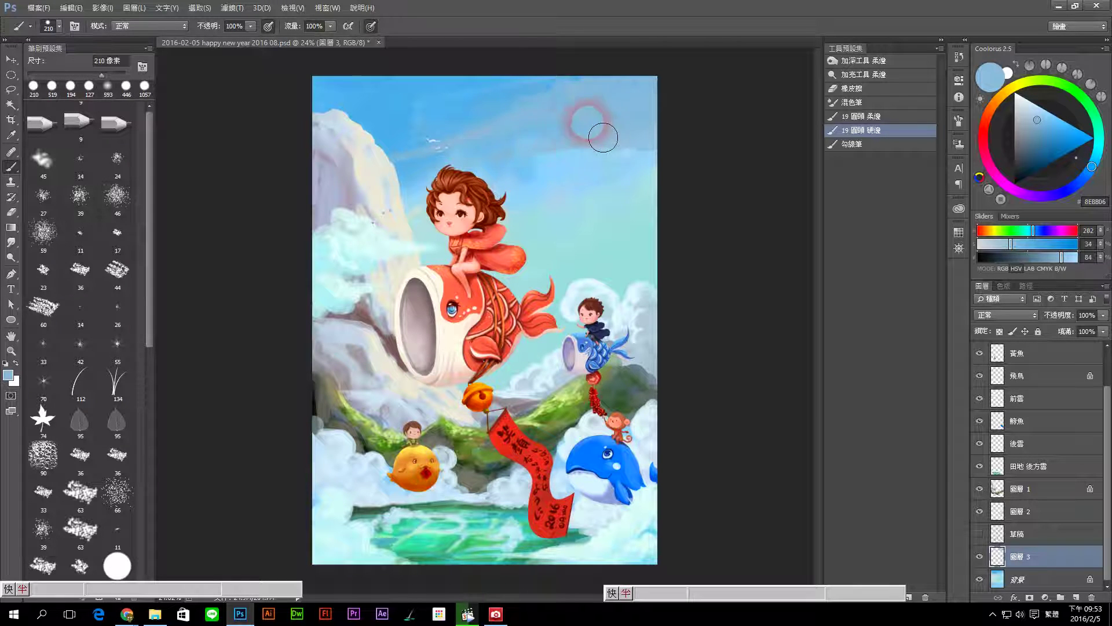
mouse_move(555, 137)
left_mouse_down()
mouse_move(627, 144)
mouse_move(590, 94)
left_mouse_up()
Step: Dab lighter blue cloud strokes into the upper-right sky
left_click(1041, 108)
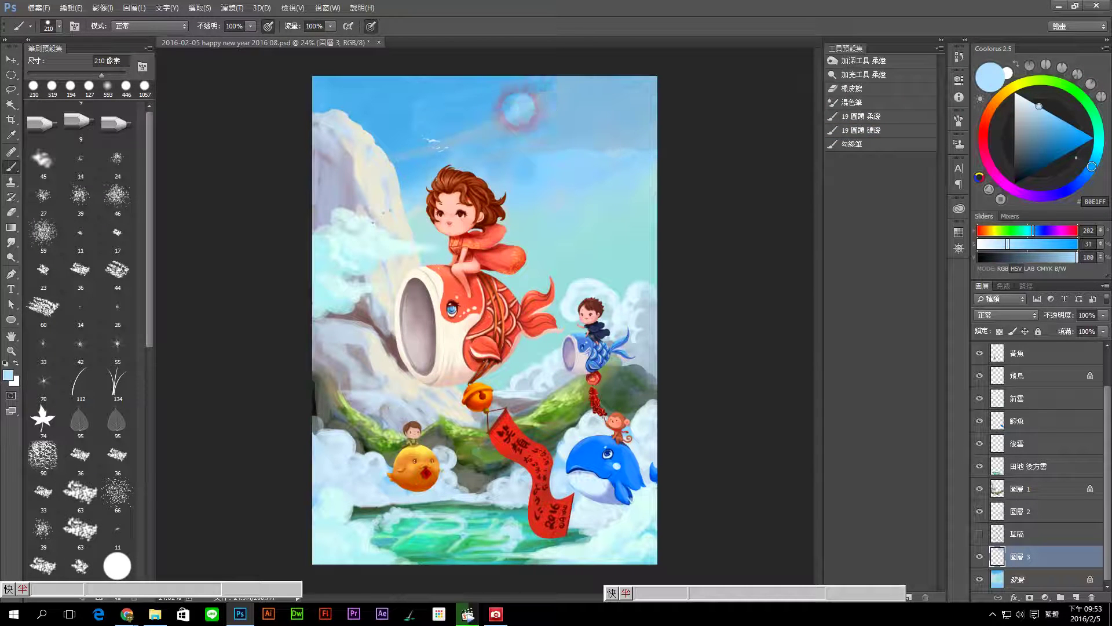
left_click_drag(517, 111, 547, 124)
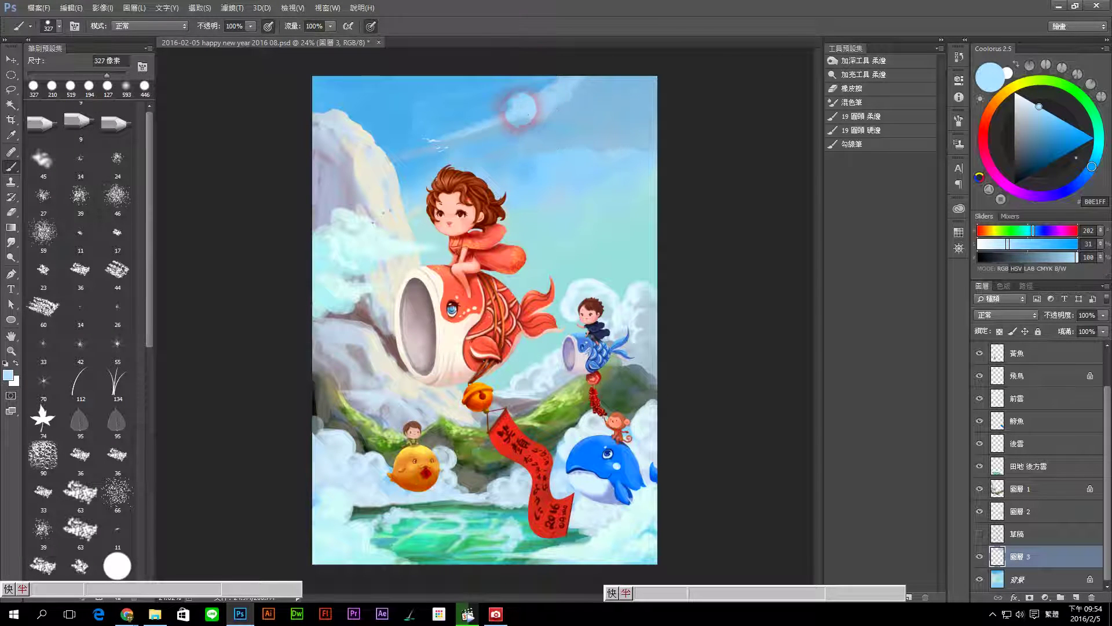
left_click_drag(523, 114, 419, 157)
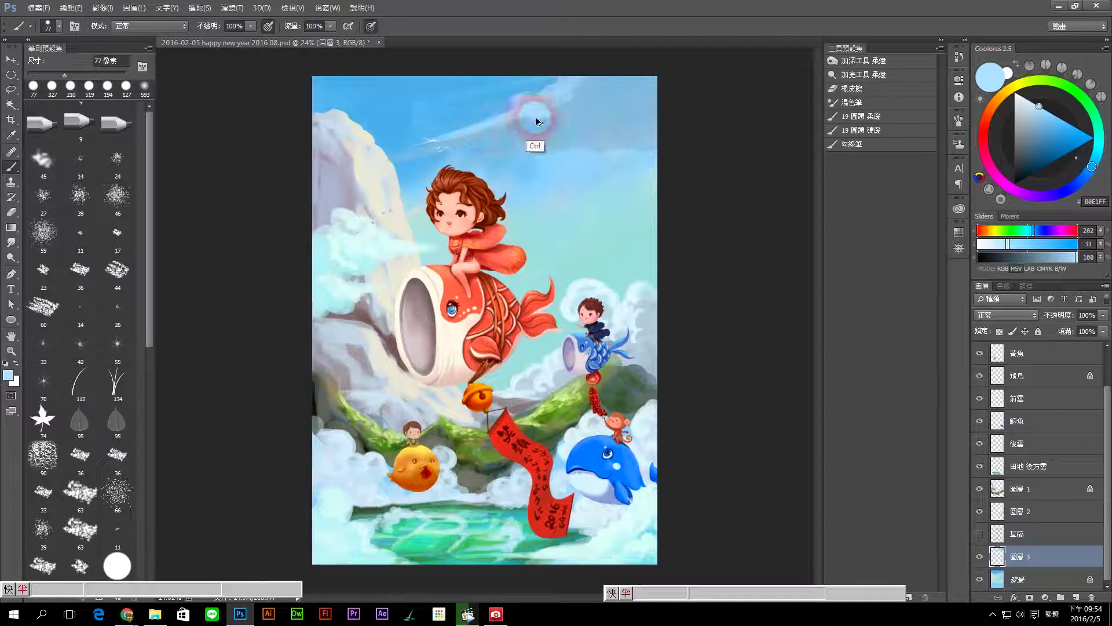
left_click_drag(535, 121, 577, 140)
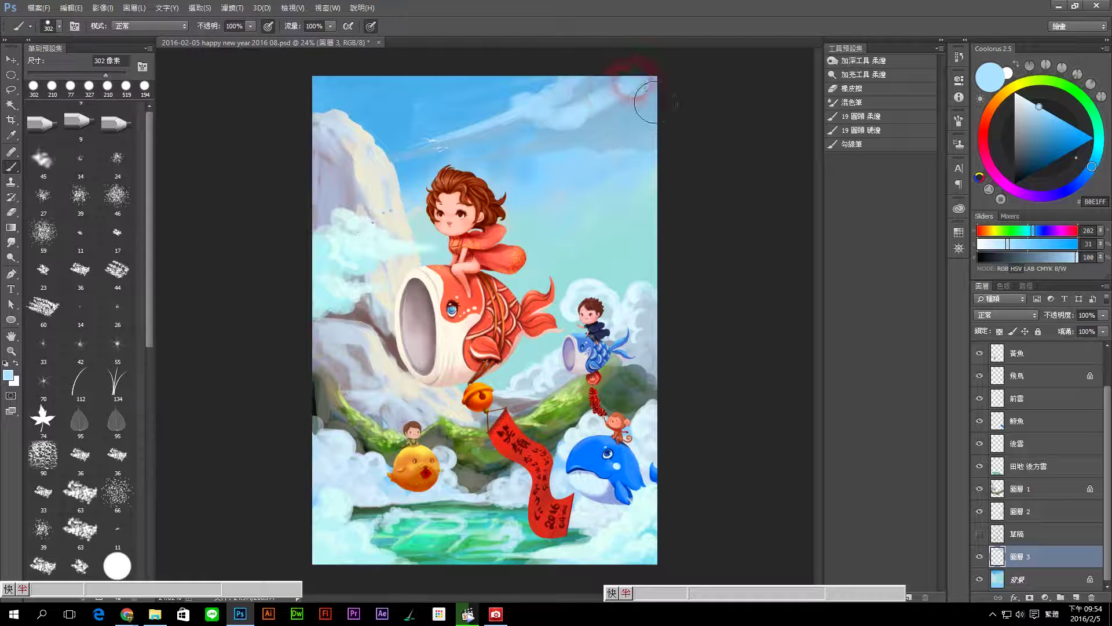
mouse_move(638, 102)
left_mouse_down()
mouse_move(624, 118)
mouse_move(582, 96)
left_mouse_up()
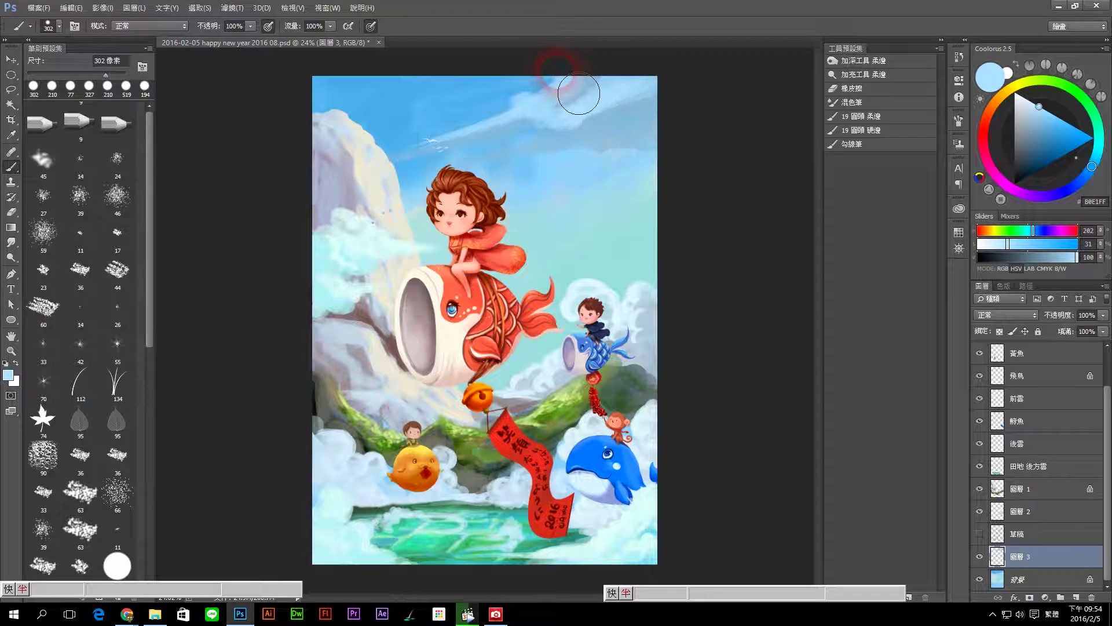
left_click_drag(612, 102, 566, 158)
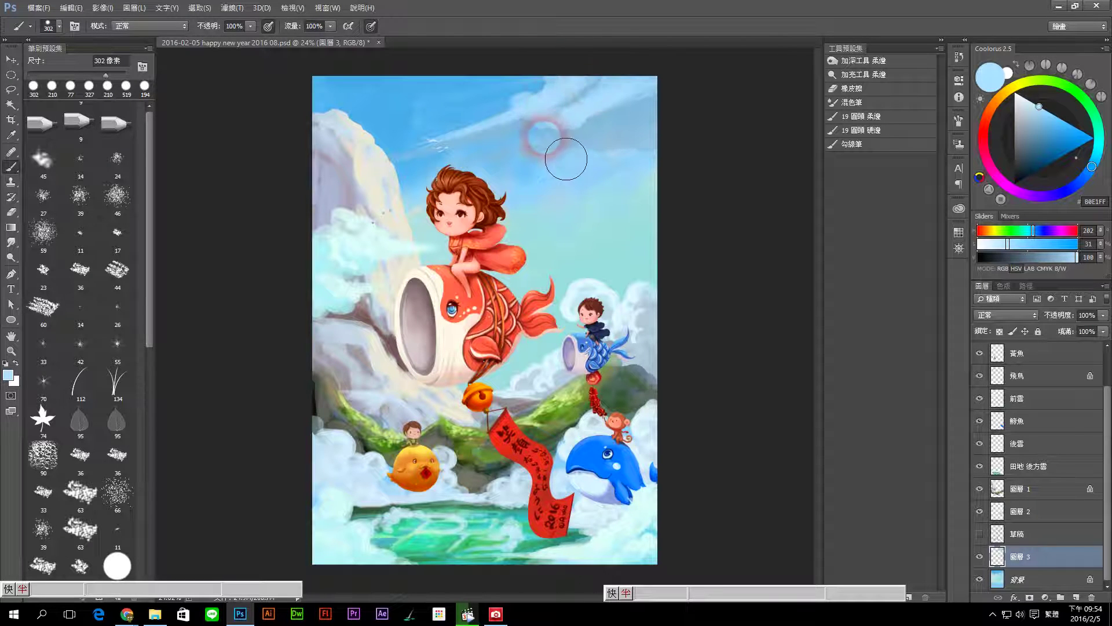
Step: Extend the white cloud upward and brighter with a ~94 px brush
right_click(545, 137, "alt")
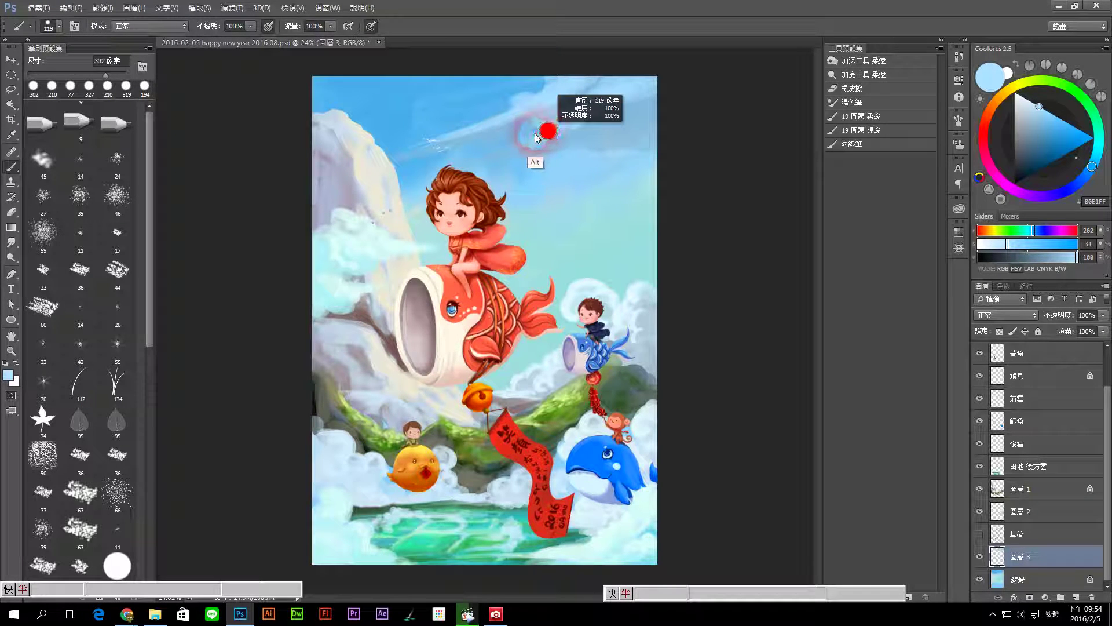
right_click(536, 137, "alt")
right_click(533, 132, "alt")
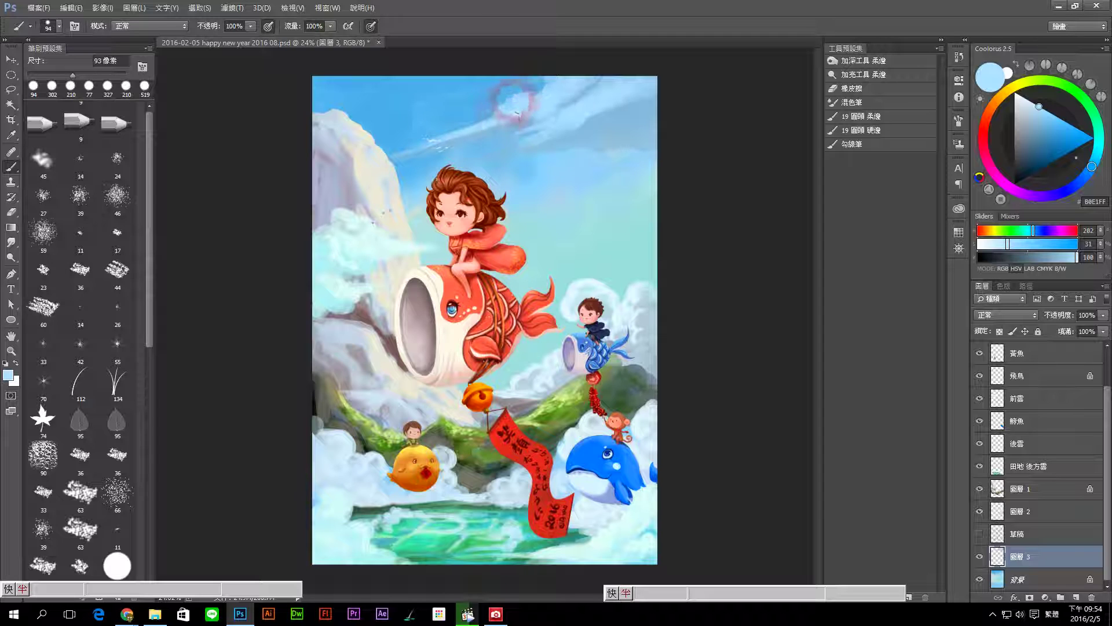
mouse_move(544, 101)
left_mouse_down()
mouse_move(560, 122)
mouse_move(650, 109)
left_mouse_up()
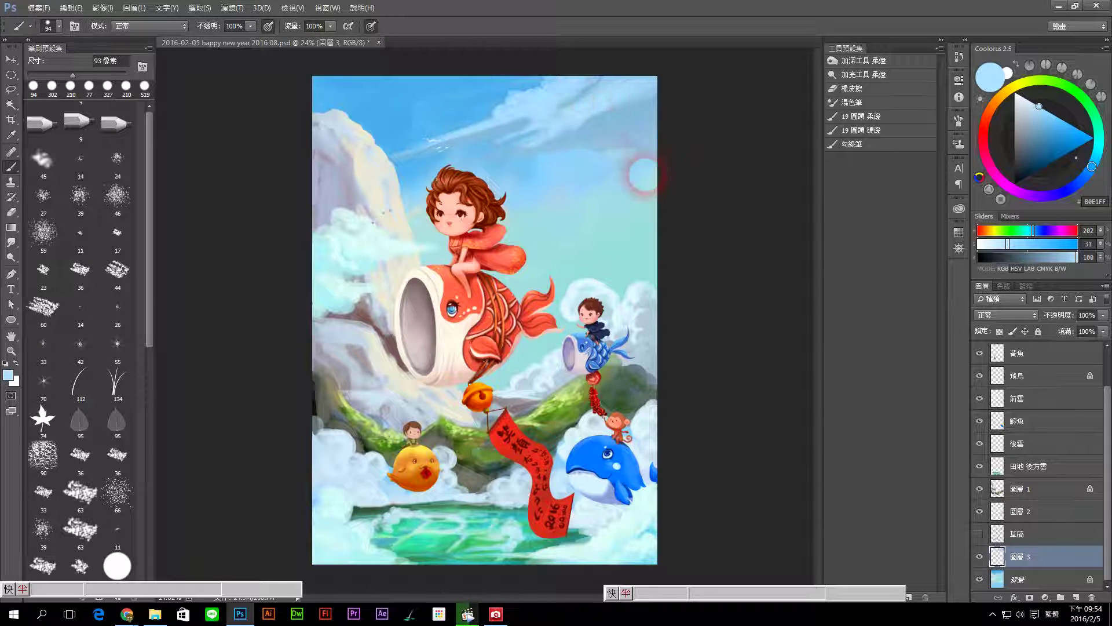
mouse_move(625, 166)
left_mouse_down()
mouse_move(645, 178)
mouse_move(597, 174)
mouse_move(585, 202)
mouse_move(642, 164)
mouse_move(590, 184)
mouse_move(628, 186)
mouse_move(573, 202)
mouse_move(655, 185)
mouse_move(606, 179)
mouse_move(655, 124)
mouse_move(628, 124)
left_mouse_up()
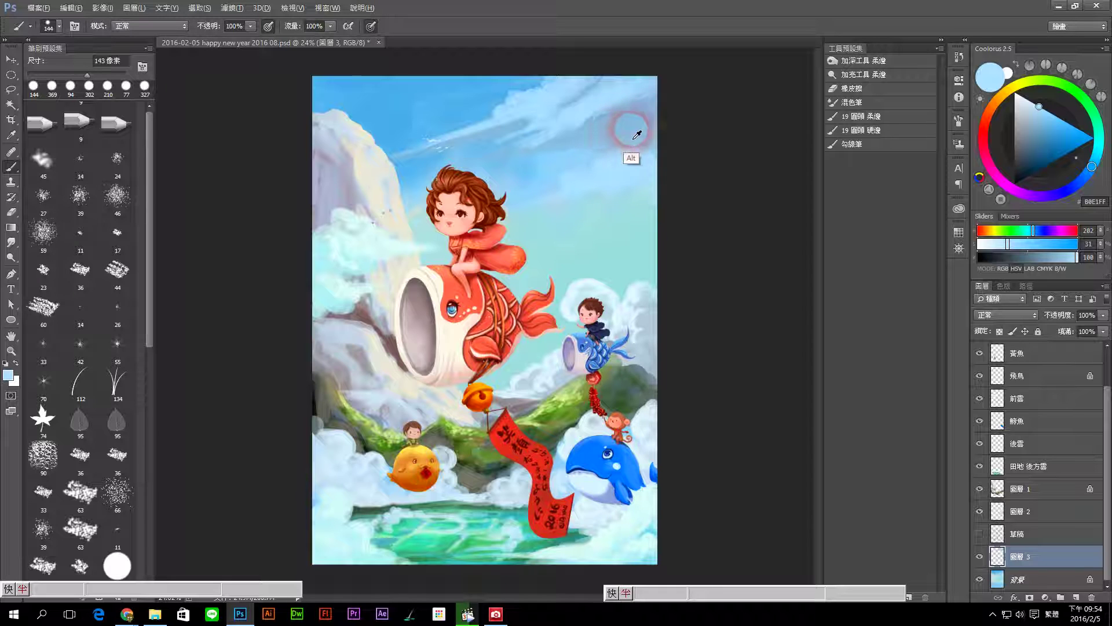
Step: Paint a pale cream glow into the upper-right sky
left_click(1044, 119)
left_click(991, 111)
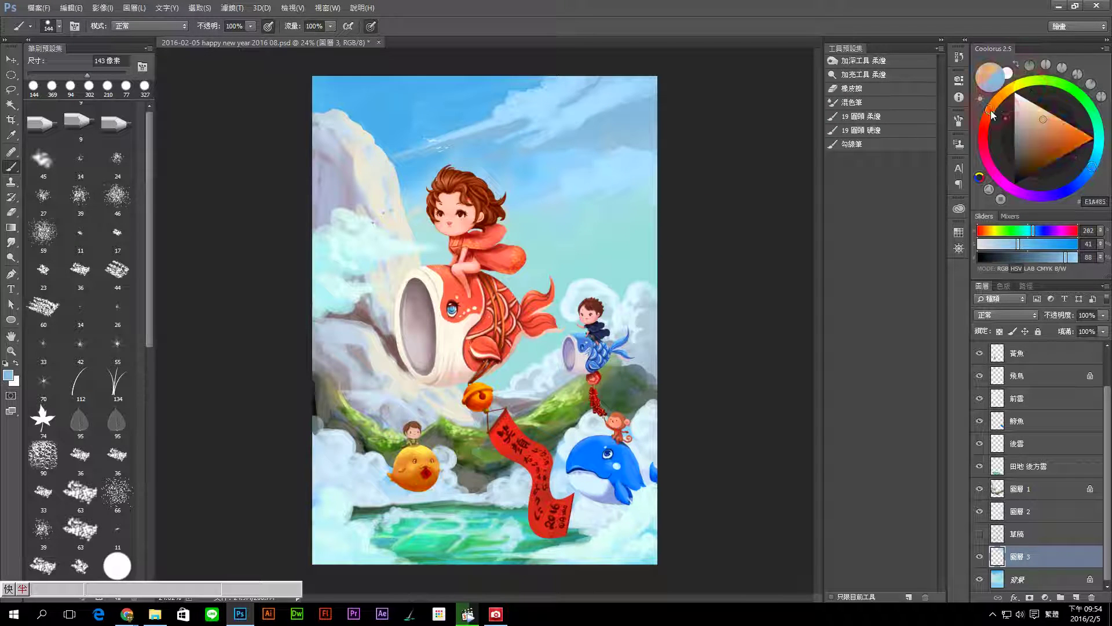
left_click_drag(998, 112, 1001, 96)
left_click(1031, 112)
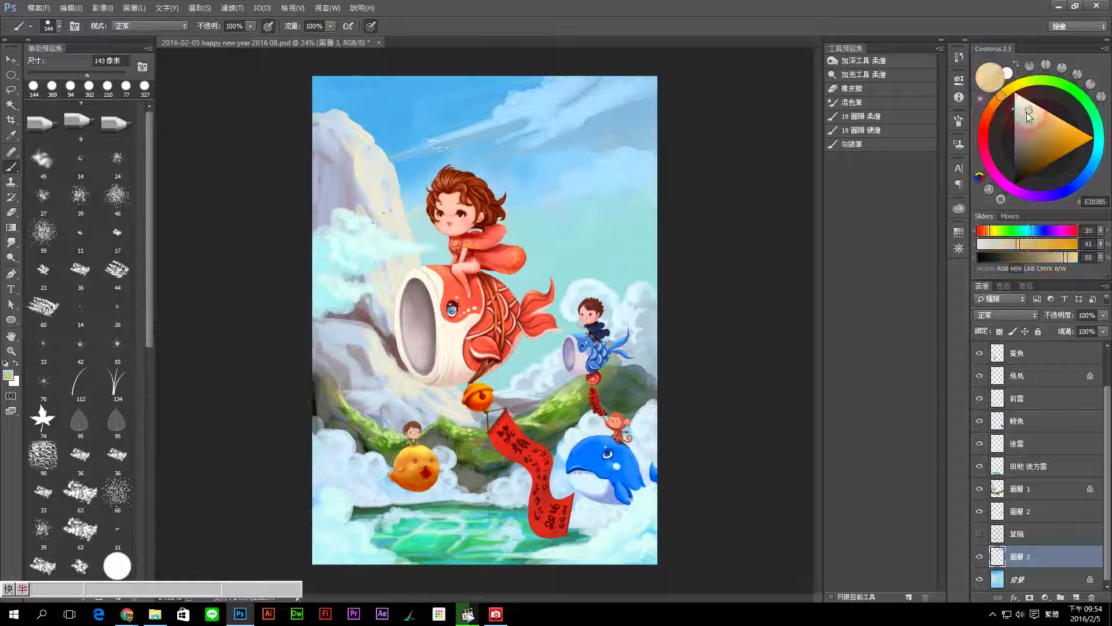
left_click(1029, 114)
mouse_move(627, 125)
left_mouse_down()
mouse_move(683, 161)
mouse_move(584, 137)
mouse_move(640, 161)
mouse_move(606, 200)
left_mouse_up()
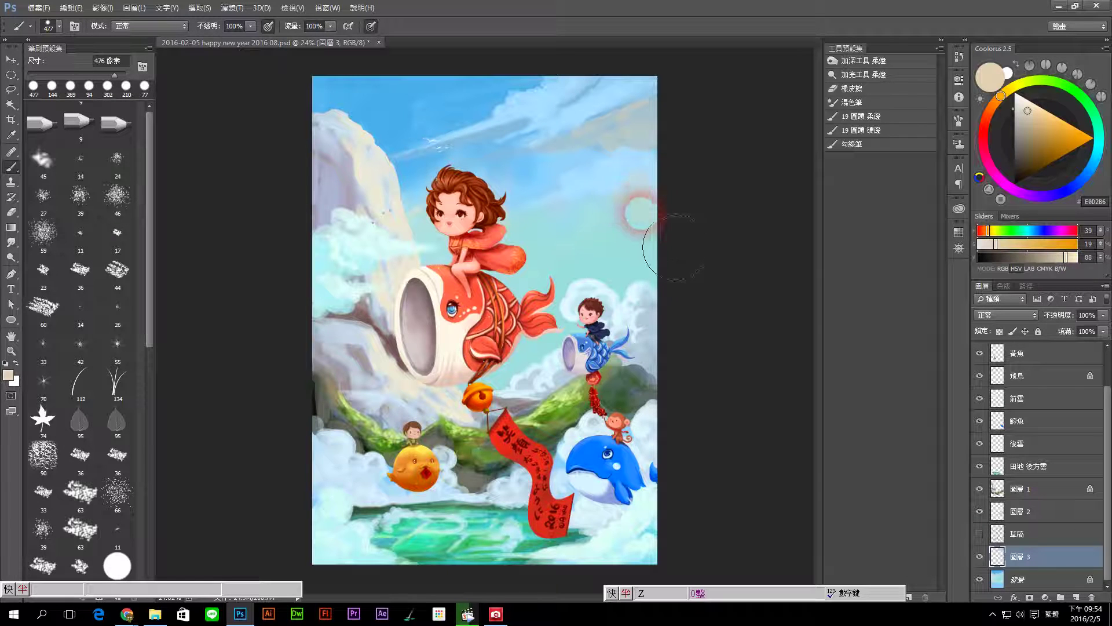
Step: Repaint the upper sky light blue and deepen the upper-left sky and peak with saturated blue
left_click(608, 113, "alt")
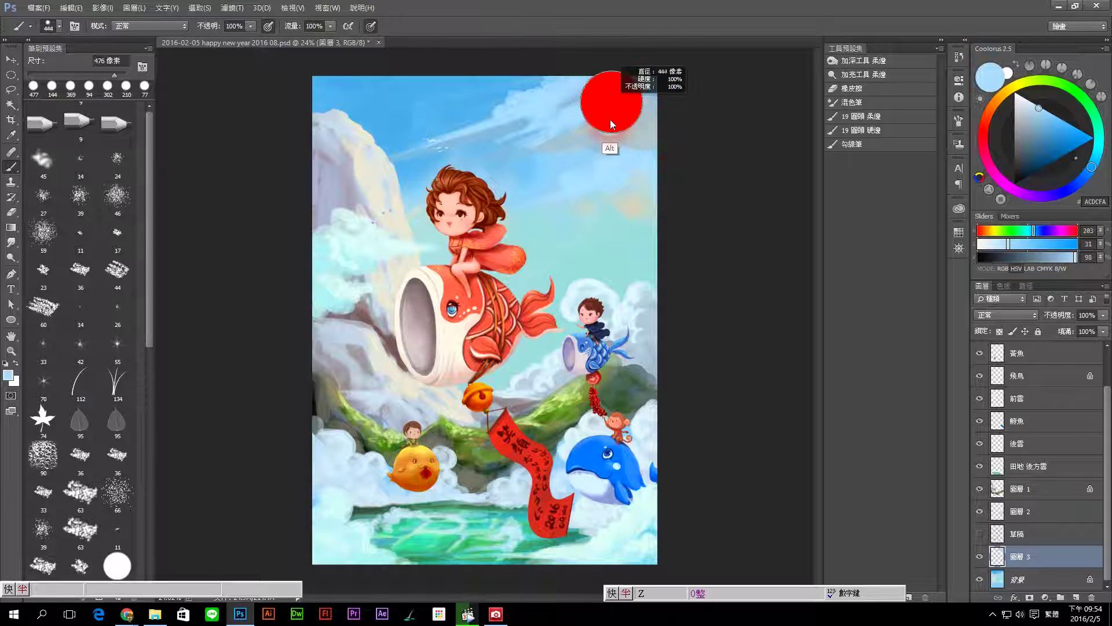
left_click_drag(606, 122, 583, 130)
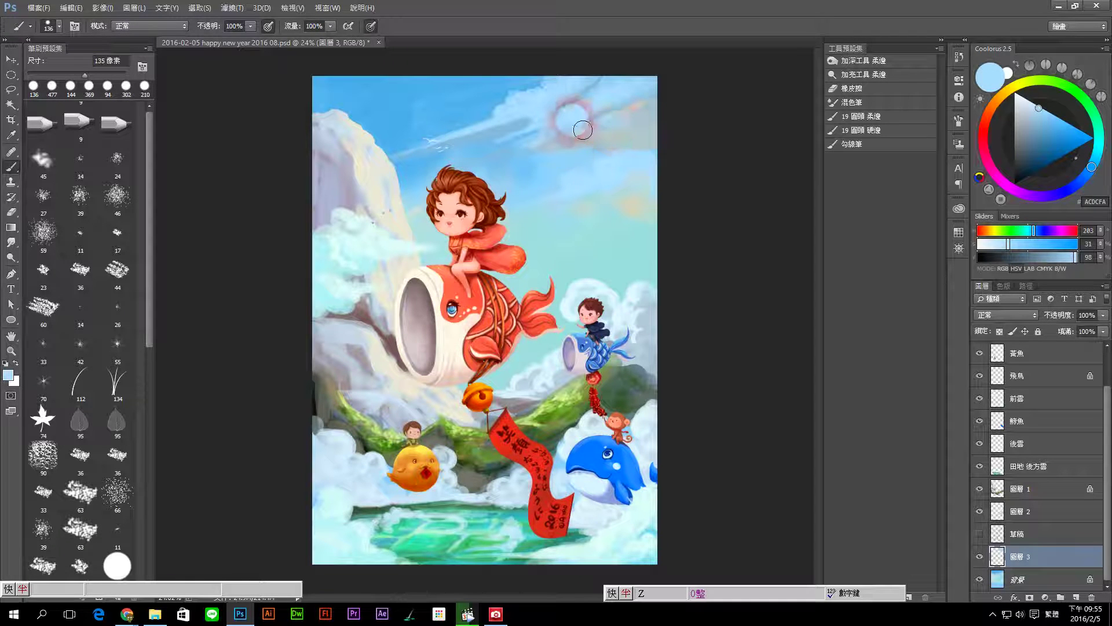
scroll(619, 119, "down", 3)
scroll(625, 125, "down", 1)
left_click_drag(620, 298, 629, 305)
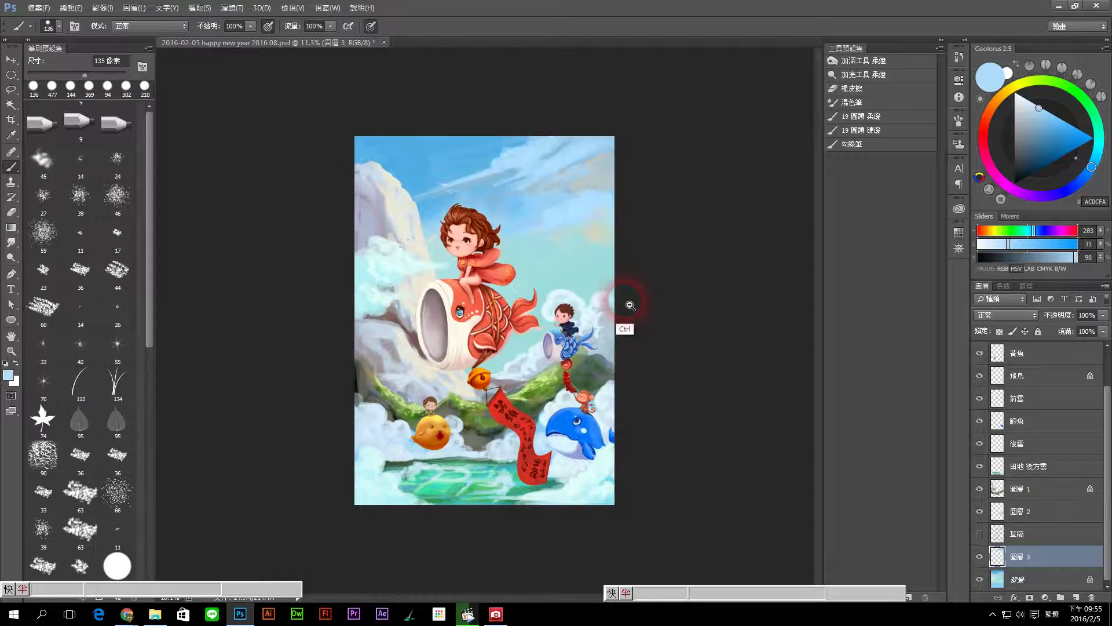
left_click(419, 152, "alt")
left_click_drag(420, 151, 673, 125)
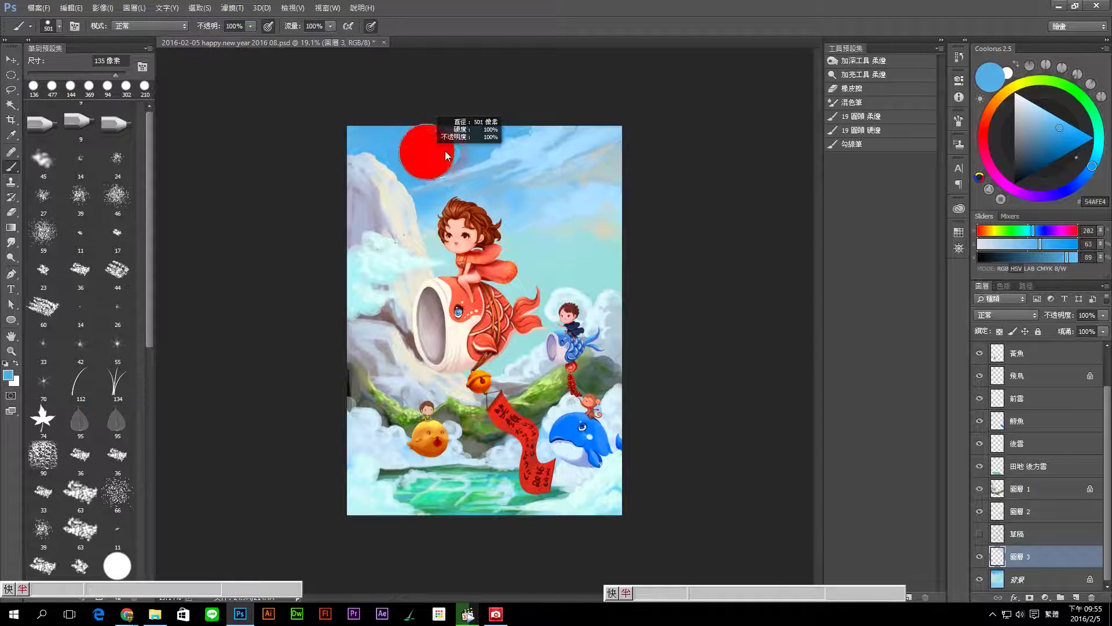
left_click_drag(1059, 147, 1071, 135)
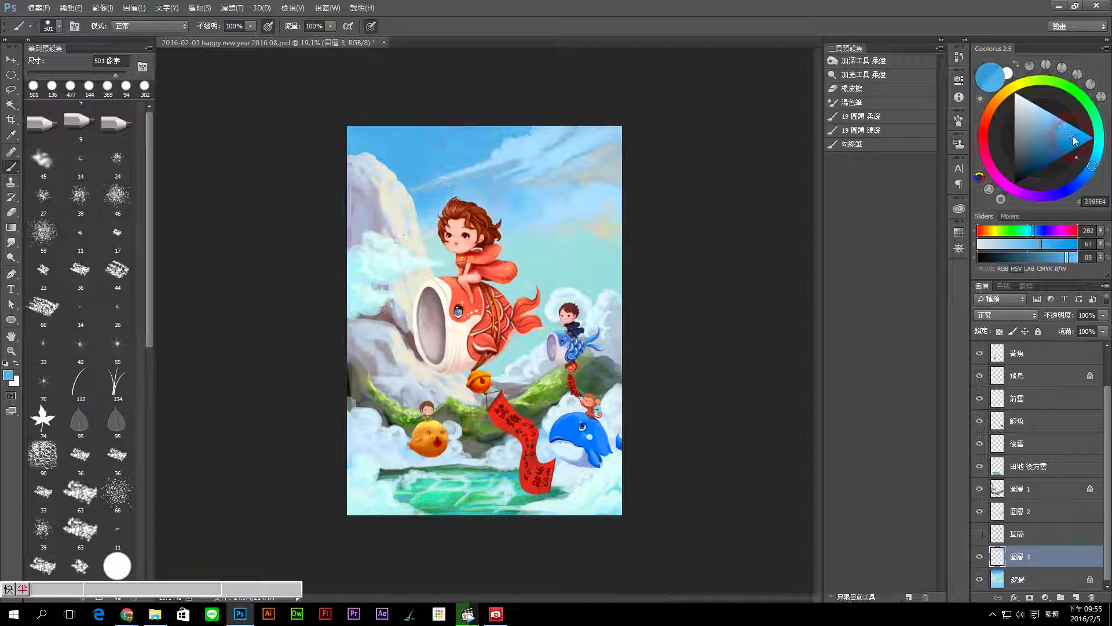
left_click_drag(413, 187, 441, 243)
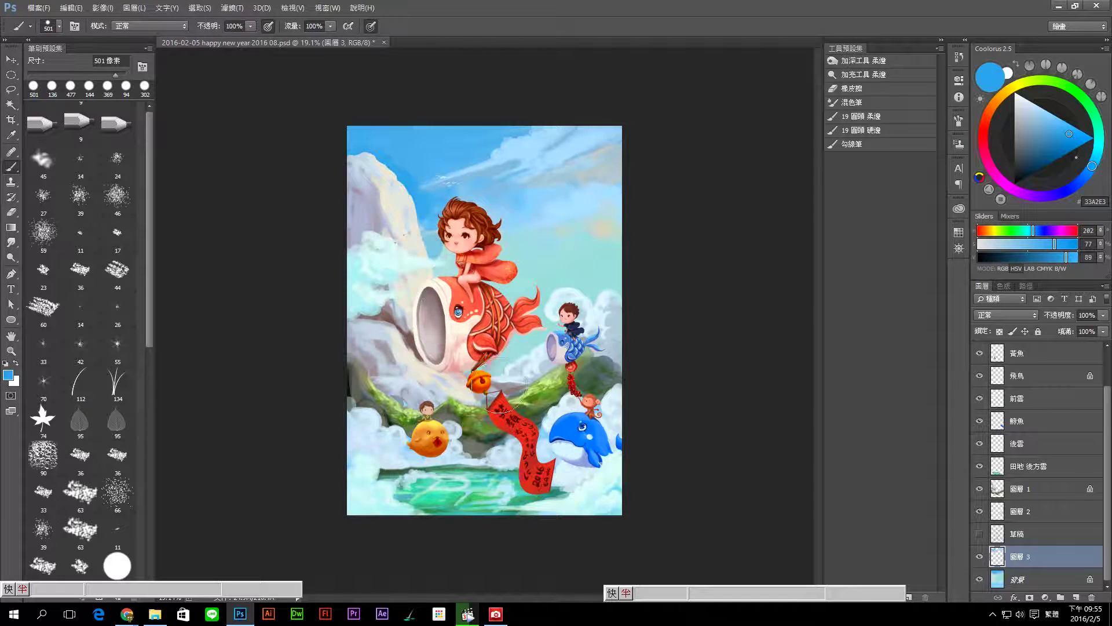
Step: Paint muted teal strokes over the mountain, then pick a very pale blue
left_click(523, 356, "alt")
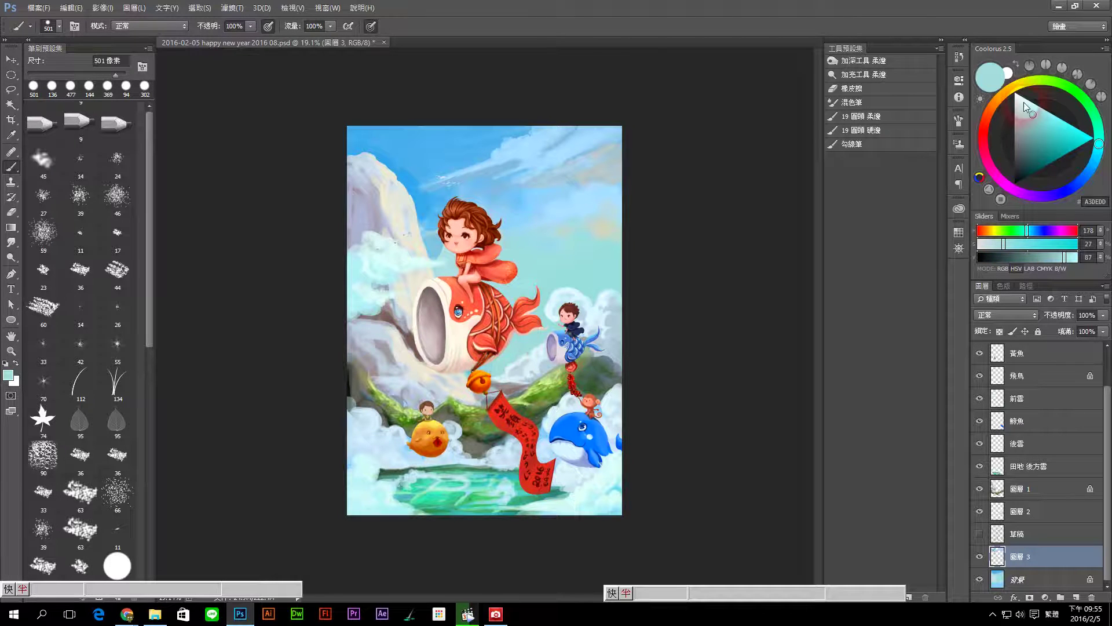
left_click_drag(1026, 107, 1040, 132)
mouse_move(509, 359)
left_mouse_down()
mouse_move(545, 406)
mouse_move(550, 380)
mouse_move(539, 362)
mouse_move(458, 371)
mouse_move(528, 382)
mouse_move(516, 365)
mouse_move(500, 374)
left_mouse_up()
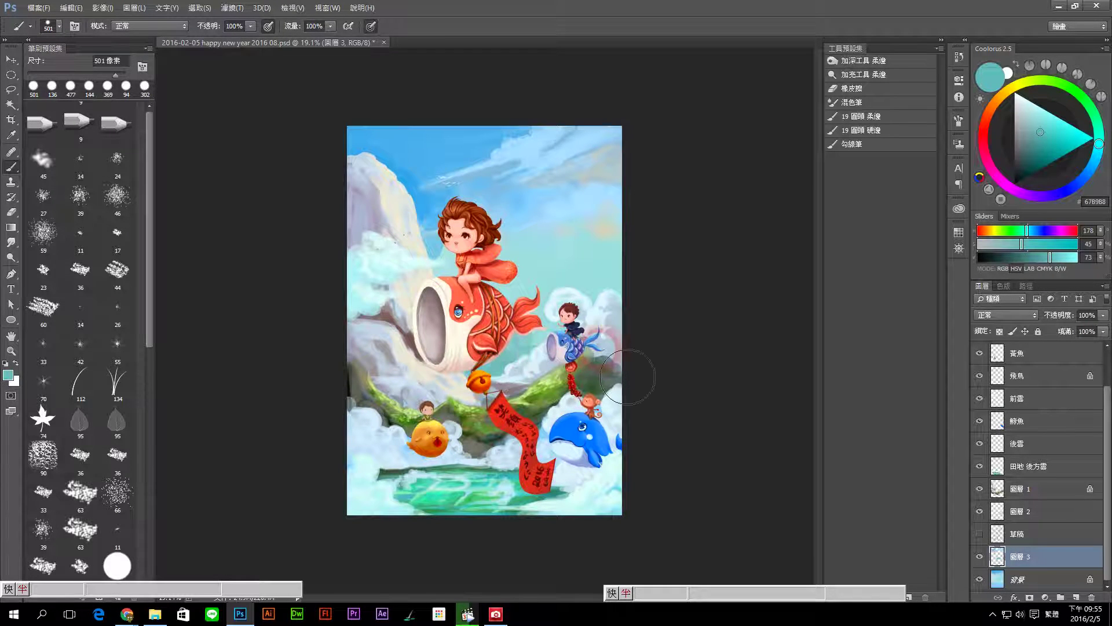
scroll(621, 371, "down", 2)
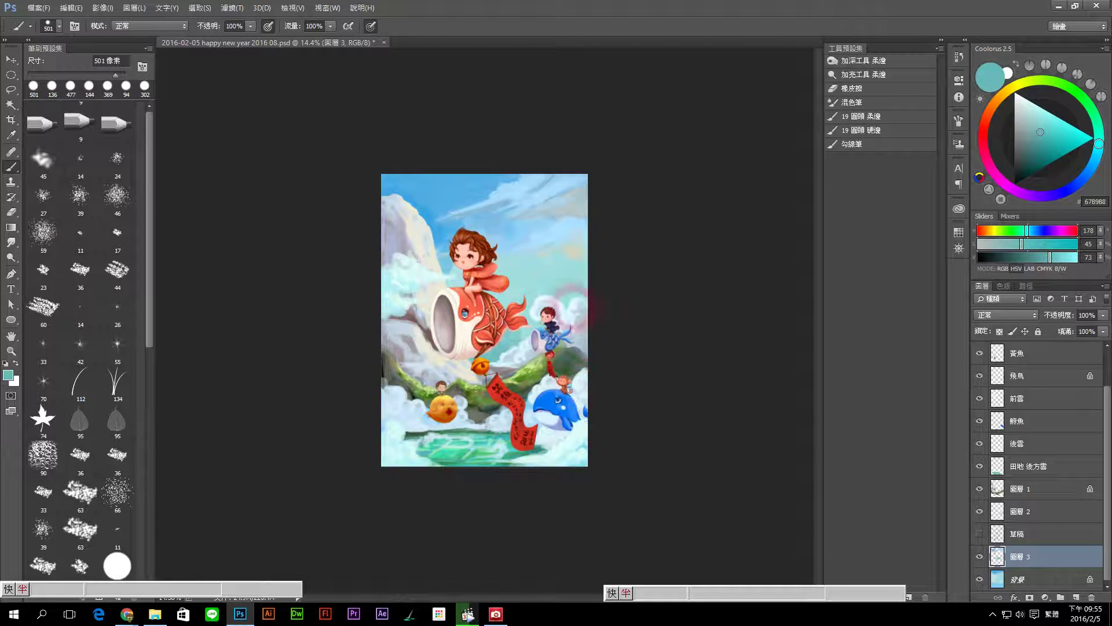
left_click(521, 197, "alt")
left_click_drag(1023, 136, 1029, 100)
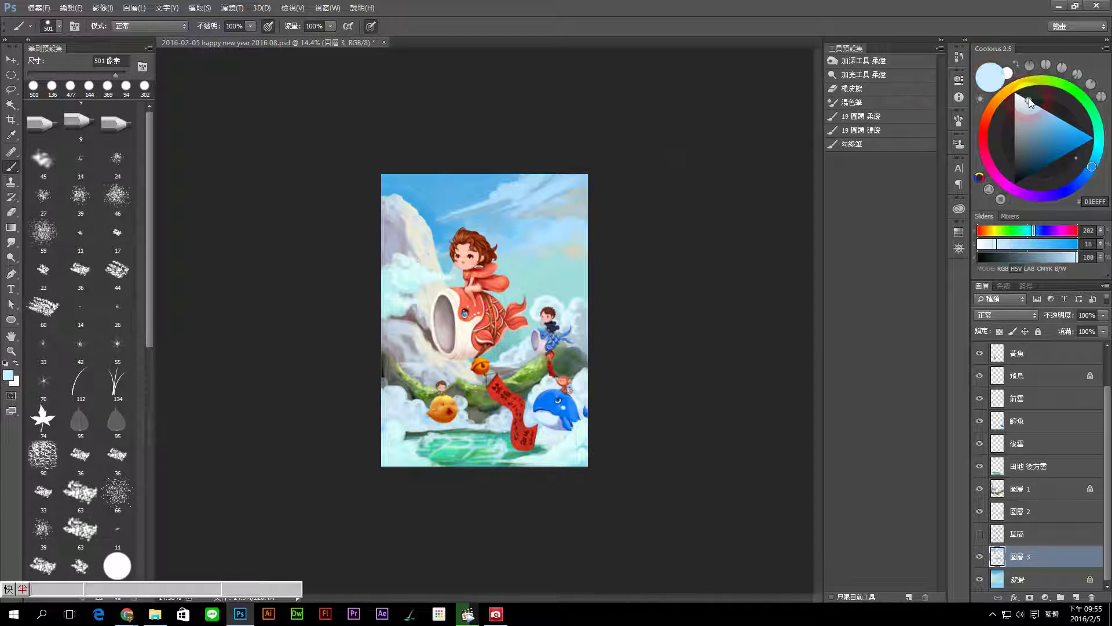
scroll(499, 183, "up", 2)
Step: With a ~91 px brush, soften the streaky upper cloud and add small white puffs
left_click_drag(585, 140, 562, 222)
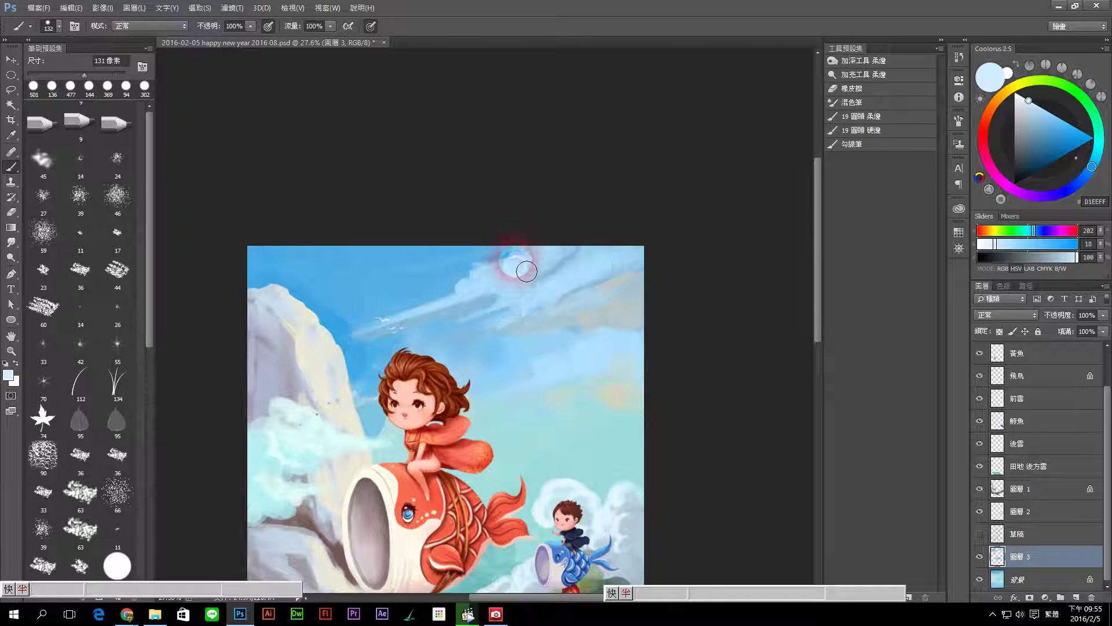
scroll(487, 283, "up", 2)
mouse_move(522, 305)
left_mouse_down()
mouse_move(514, 275)
mouse_move(476, 275)
left_mouse_up()
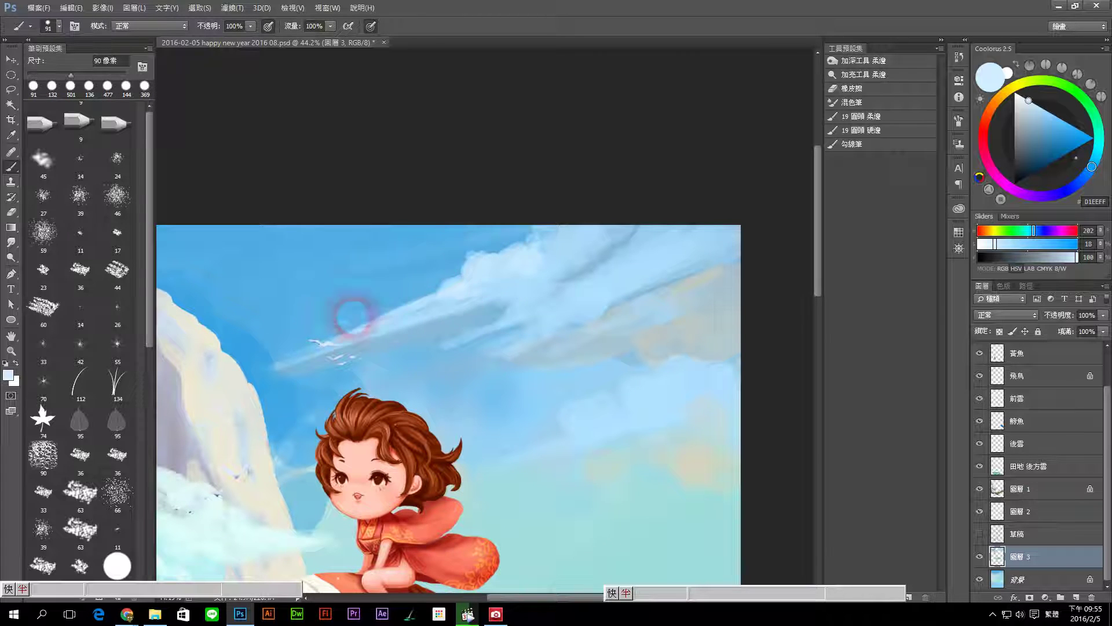
left_click_drag(546, 285, 534, 326)
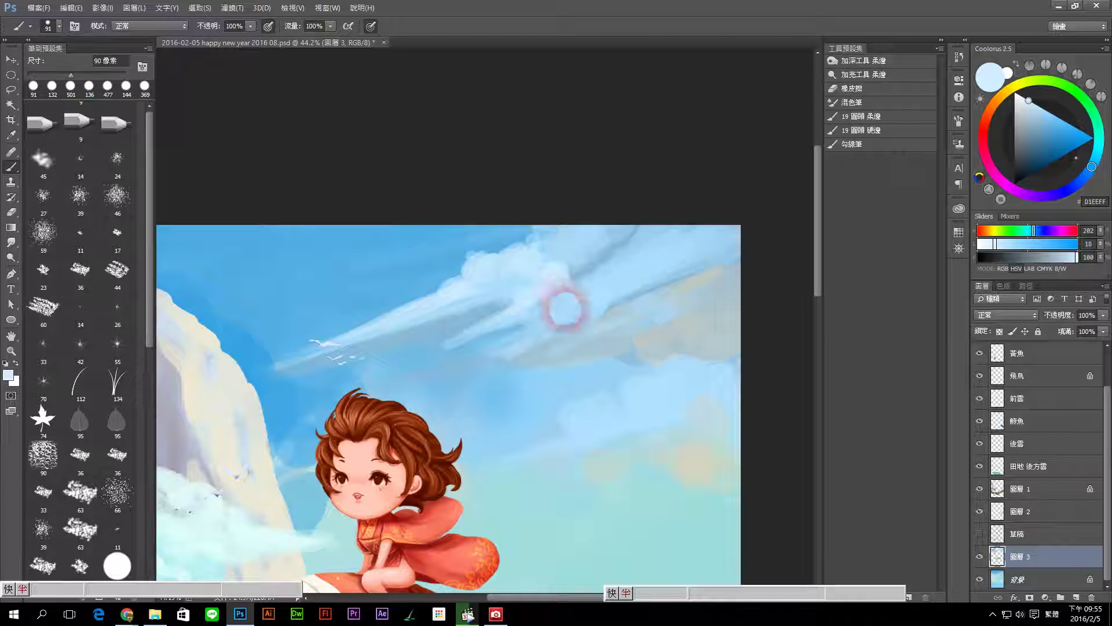
mouse_move(534, 327)
left_mouse_down()
mouse_move(612, 290)
mouse_move(650, 243)
mouse_move(574, 220)
mouse_move(549, 236)
left_mouse_up()
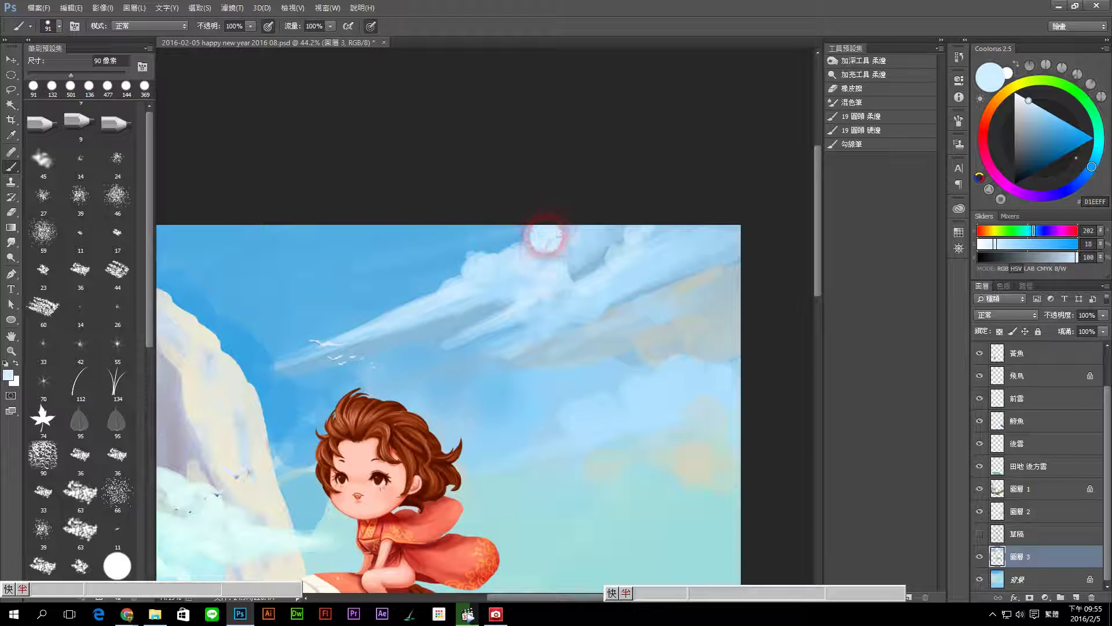
key("ctrl")
mouse_move(473, 250)
left_mouse_down()
mouse_move(467, 261)
mouse_move(514, 259)
mouse_move(521, 241)
mouse_move(525, 273)
mouse_move(562, 268)
mouse_move(556, 315)
left_mouse_up()
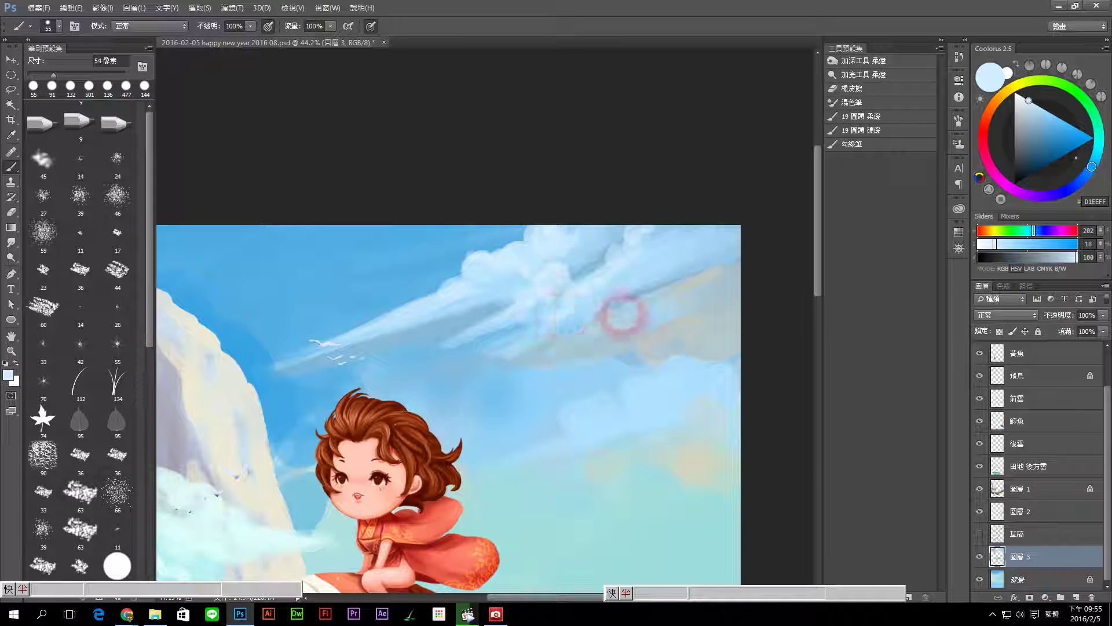
mouse_move(650, 382)
left_mouse_down()
mouse_move(619, 410)
mouse_move(599, 397)
mouse_move(596, 415)
mouse_move(560, 446)
mouse_move(534, 442)
mouse_move(666, 377)
mouse_move(655, 390)
mouse_move(686, 397)
mouse_move(665, 358)
left_mouse_up()
Step: On a new layer 圖層 4, paint a grey-teal pillar shape with a ~224 px brush
scroll(664, 357, "down", 3)
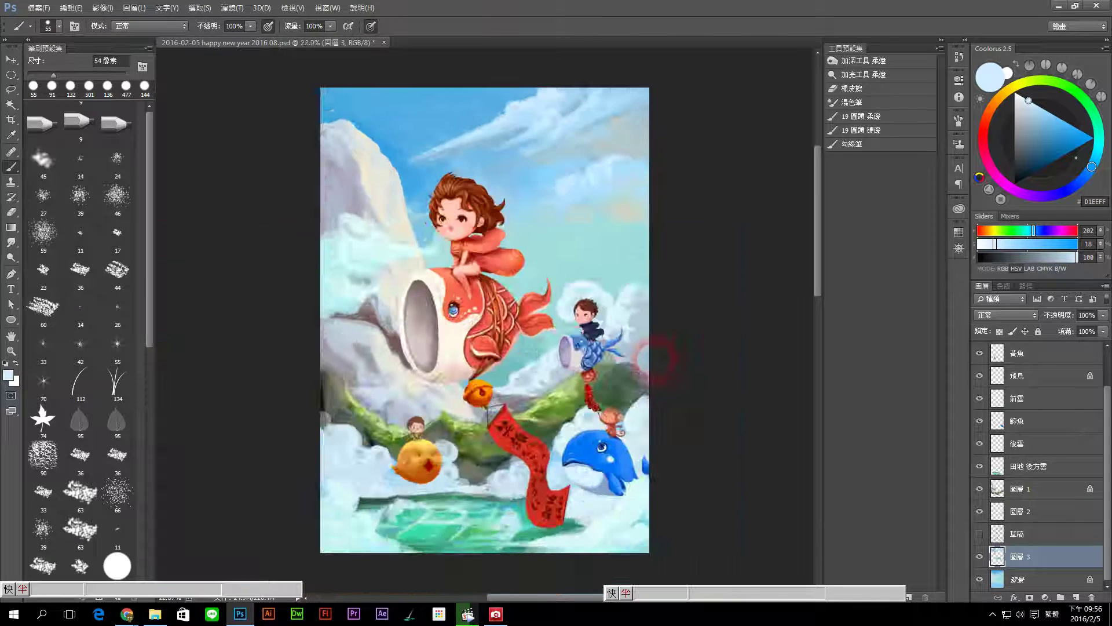
scroll(657, 360, "down", 4)
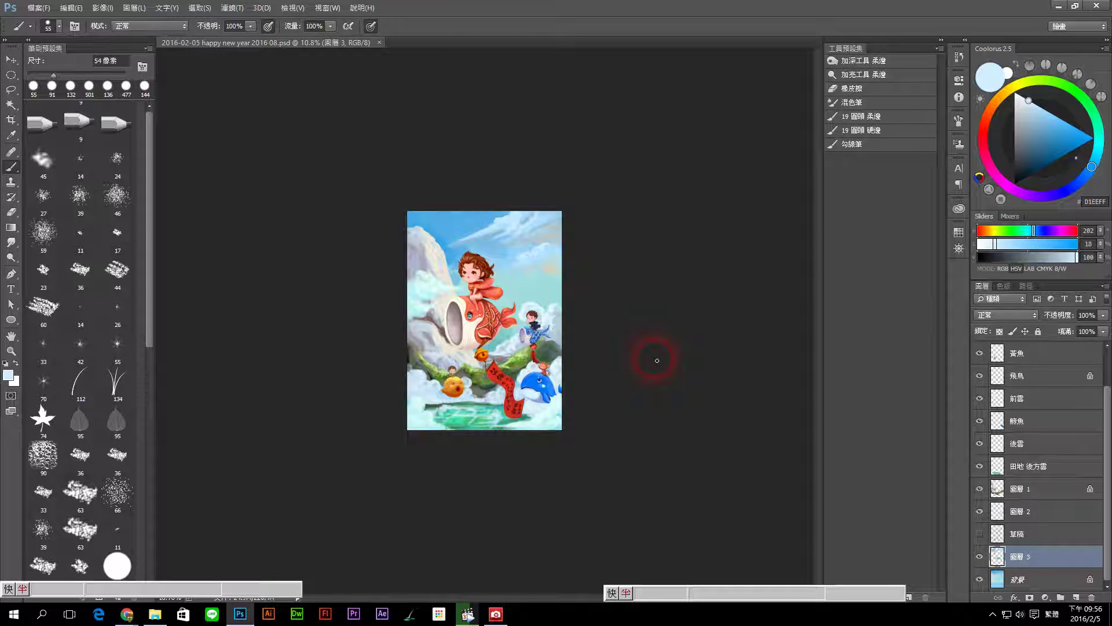
scroll(654, 289, "up", 1)
scroll(670, 294, "up", 2)
scroll(678, 293, "up", 1)
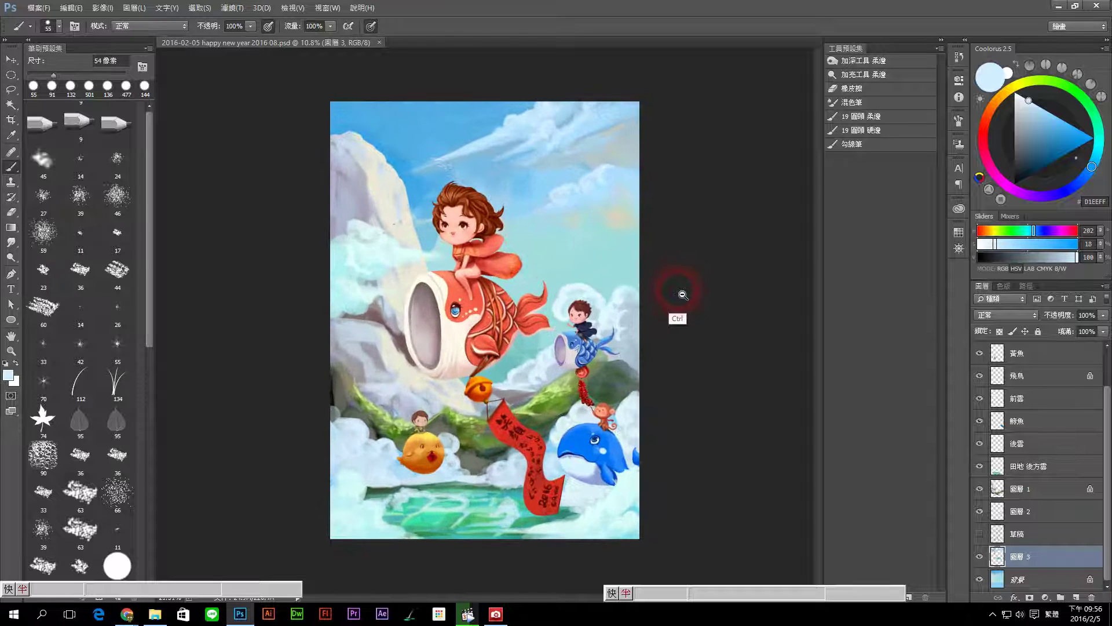
left_click(1078, 598)
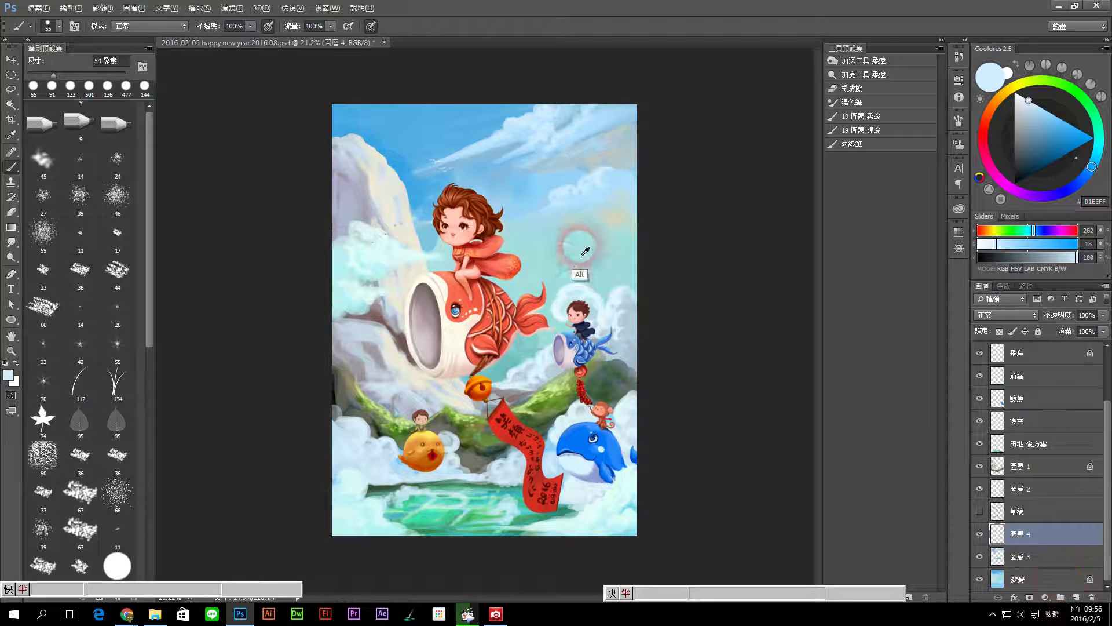
left_click(584, 250, "alt")
left_click(1041, 125)
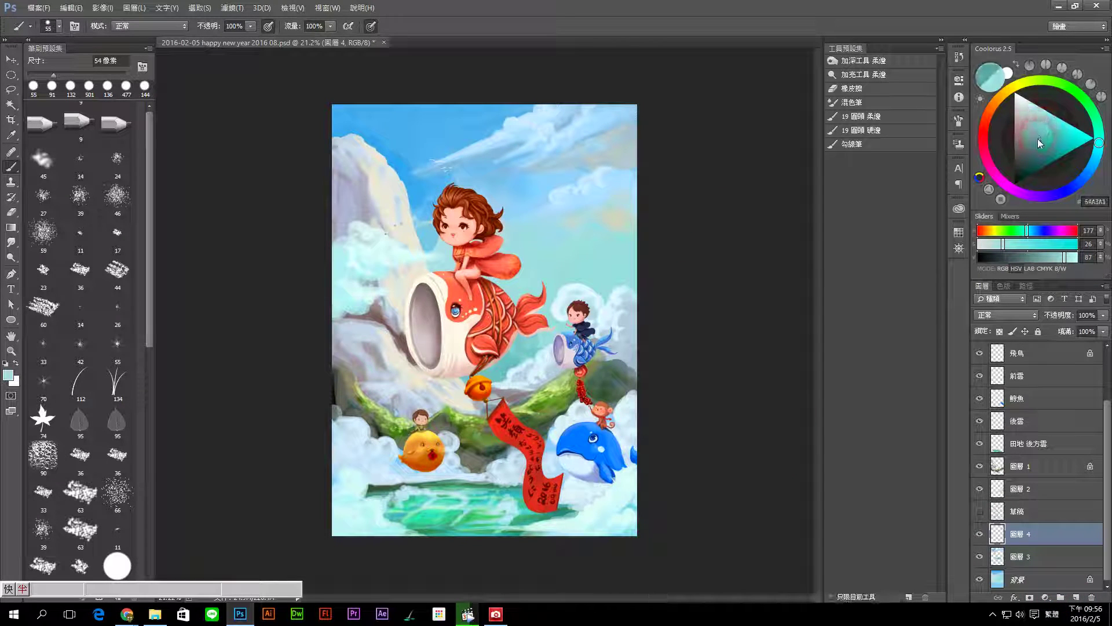
left_click(1035, 139)
left_click_drag(557, 278, 585, 278)
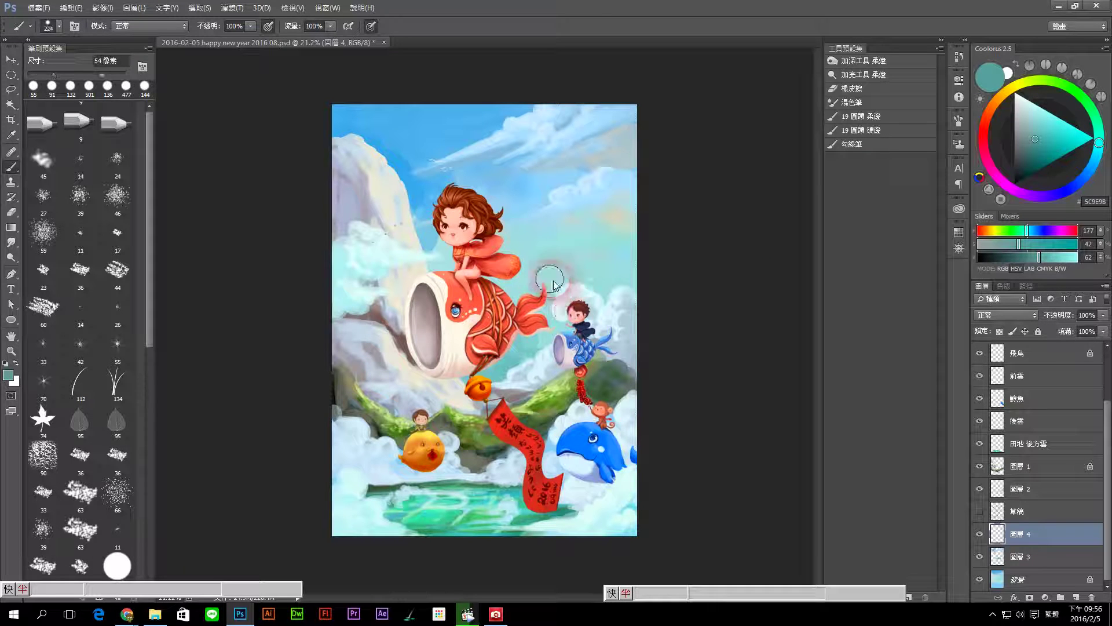
mouse_move(535, 244)
left_mouse_down()
mouse_move(524, 307)
mouse_move(533, 329)
mouse_move(598, 316)
mouse_move(574, 272)
mouse_move(614, 290)
mouse_move(597, 249)
mouse_move(626, 300)
mouse_move(580, 272)
mouse_move(632, 278)
mouse_move(538, 261)
mouse_move(585, 267)
mouse_move(532, 288)
left_mouse_up()
Step: Tidy around the koi's tail and paint a darker teal peak above the ridge
mouse_move(529, 335)
left_mouse_down()
mouse_move(472, 391)
mouse_move(557, 348)
mouse_move(510, 365)
mouse_move(493, 347)
left_mouse_up()
left_click_drag(568, 313, 639, 299)
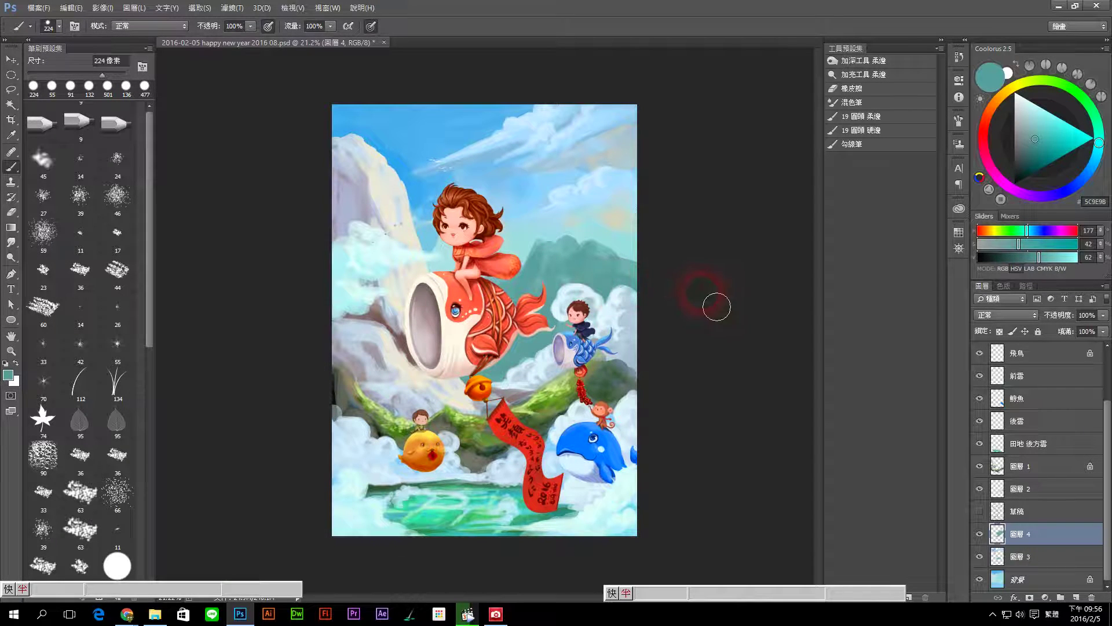
scroll(717, 307, "down", 2)
left_click_drag(576, 247, 620, 261)
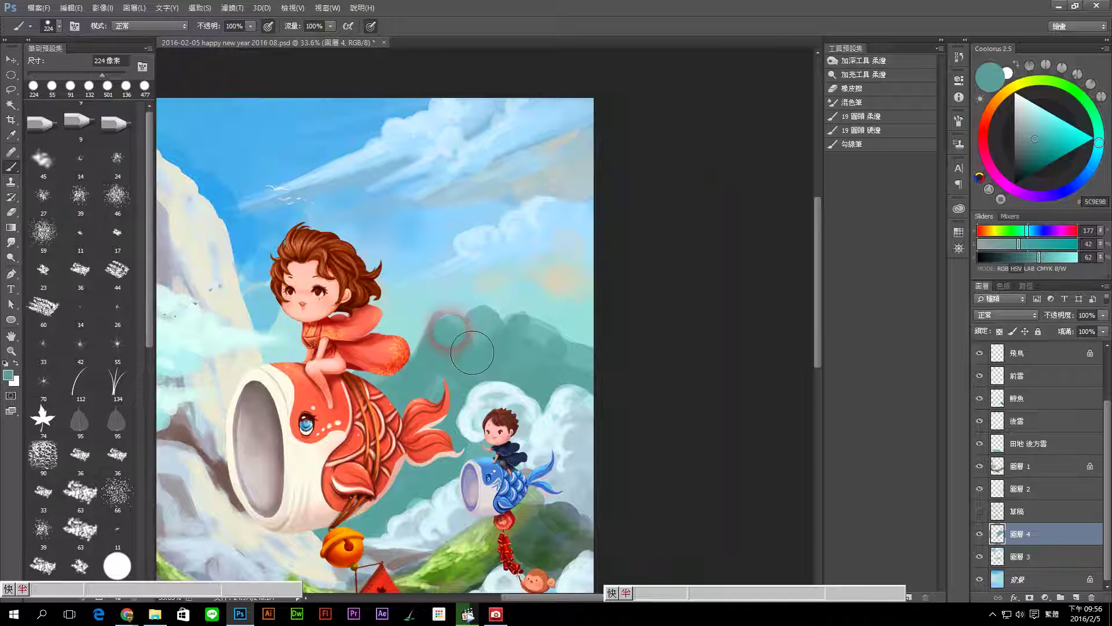
right_click(457, 324, "alt")
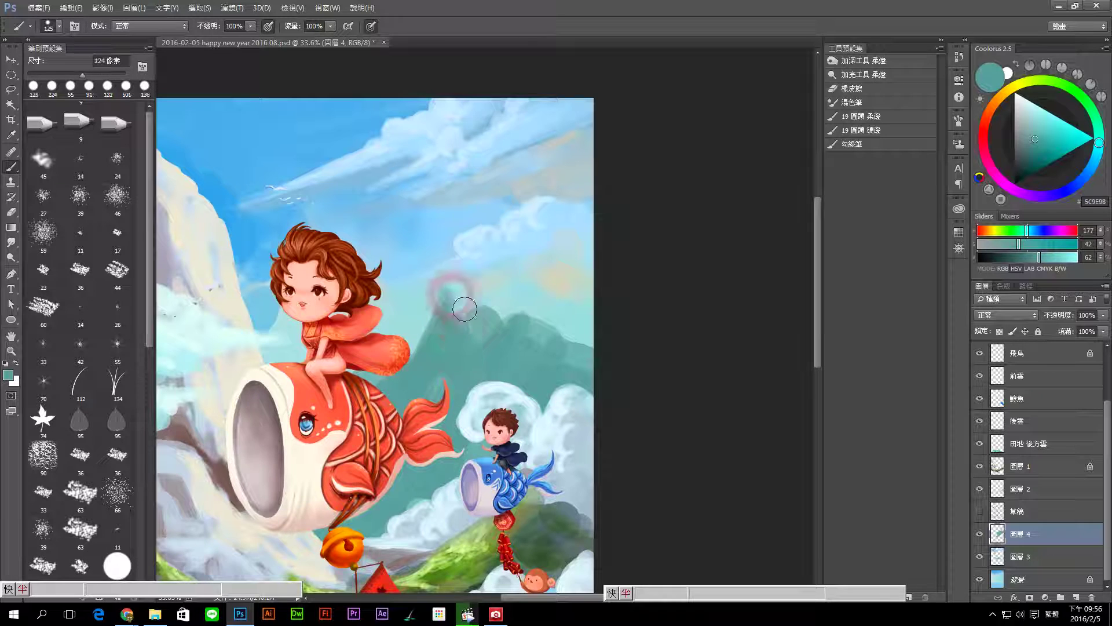
mouse_move(443, 342)
left_mouse_down()
mouse_move(487, 312)
mouse_move(461, 277)
mouse_move(486, 267)
mouse_move(547, 310)
mouse_move(440, 295)
mouse_move(541, 318)
mouse_move(480, 262)
left_mouse_up()
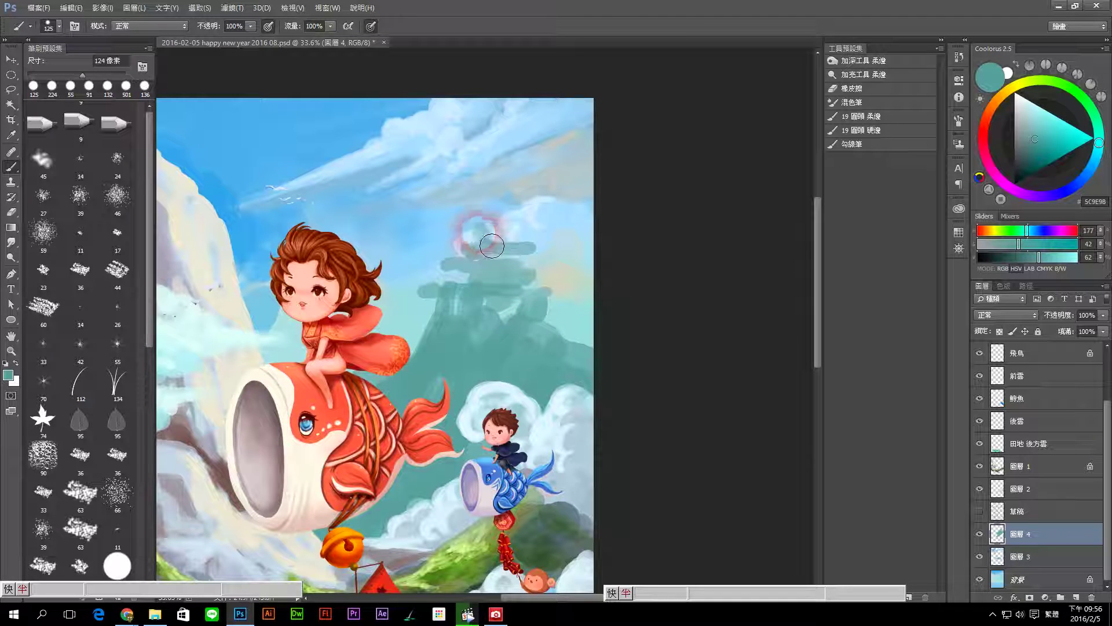
Step: With a ~41 px brush, paint lighter highlights and upper roof details across the pagoda
right_click(473, 230, "alt")
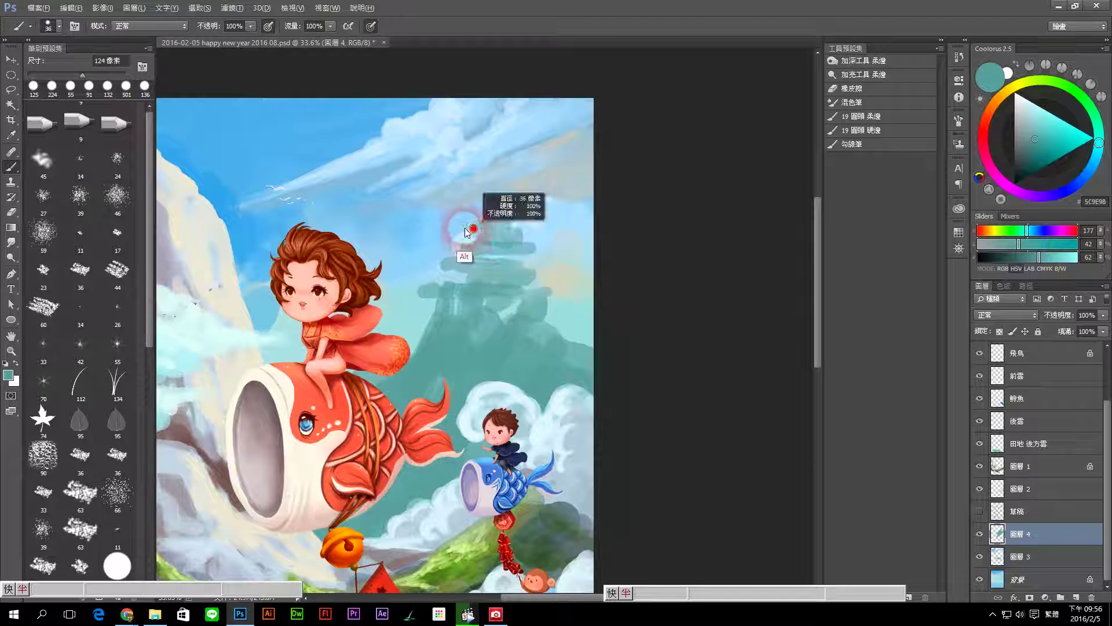
left_click_drag(467, 232, 528, 227)
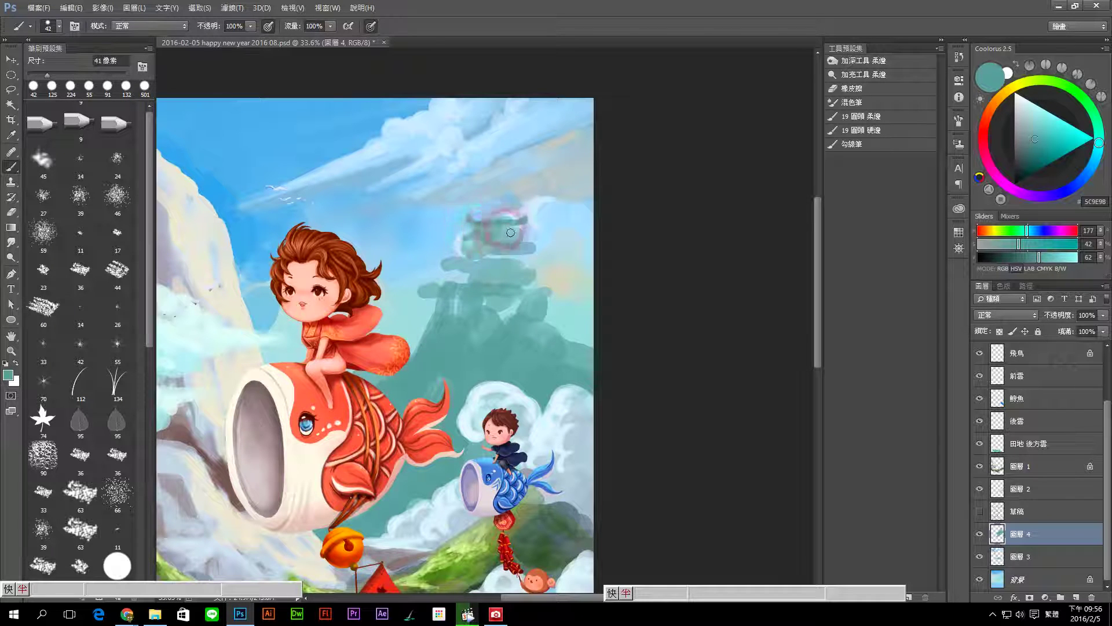
left_click_drag(509, 246, 538, 251)
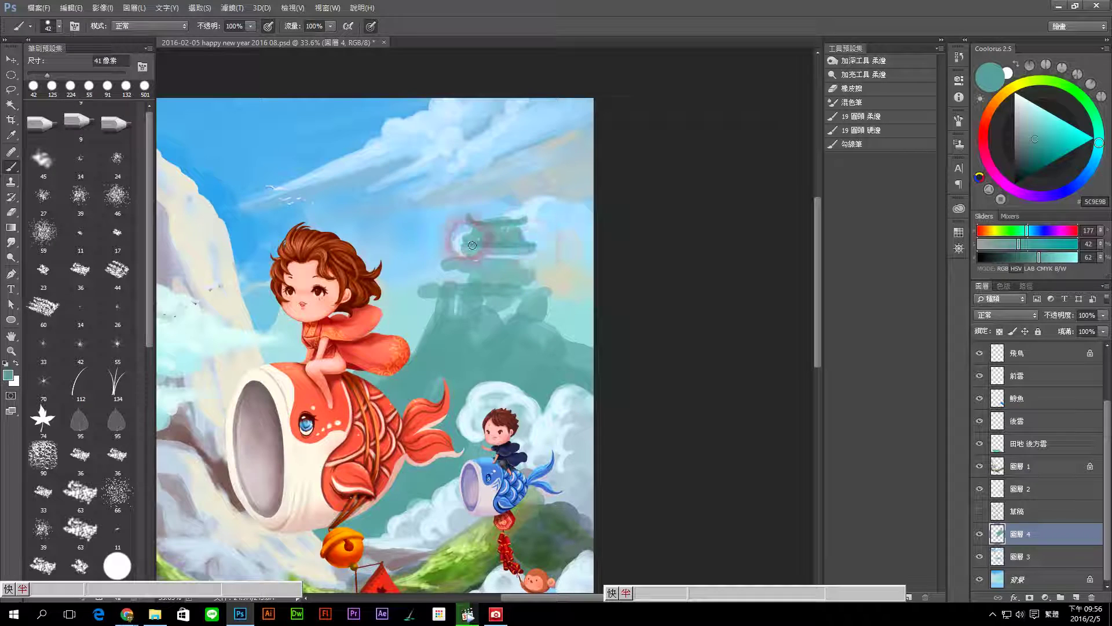
left_click_drag(462, 249, 534, 240)
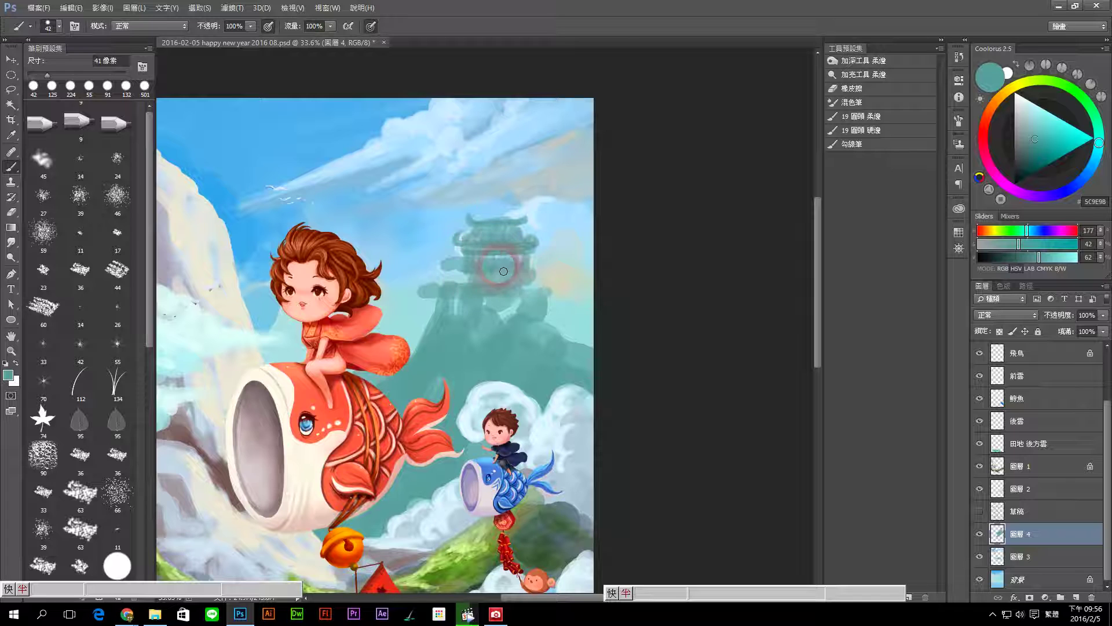
mouse_move(504, 271)
left_mouse_down()
mouse_move(447, 248)
mouse_move(551, 248)
mouse_move(546, 268)
mouse_move(494, 265)
mouse_move(430, 290)
mouse_move(436, 339)
mouse_move(464, 331)
mouse_move(478, 400)
mouse_move(510, 376)
mouse_move(533, 336)
mouse_move(562, 326)
mouse_move(606, 343)
mouse_move(564, 322)
mouse_move(636, 389)
left_mouse_up()
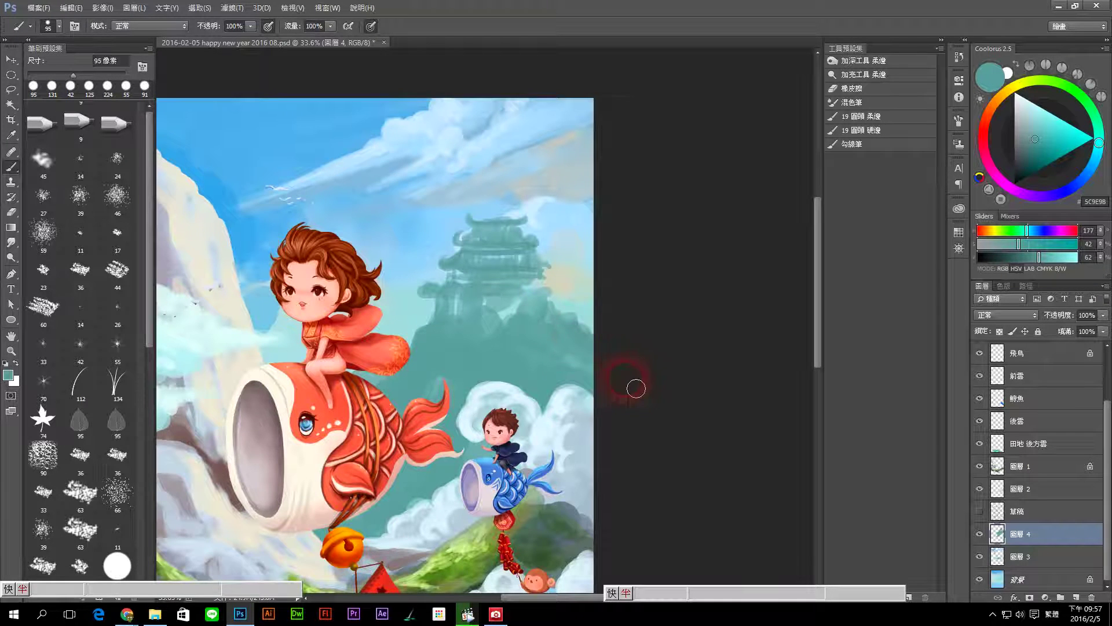
Step: Flip the canvas horizontally and select the 田地 後方雲 layer
scroll(625, 380, "down", 5)
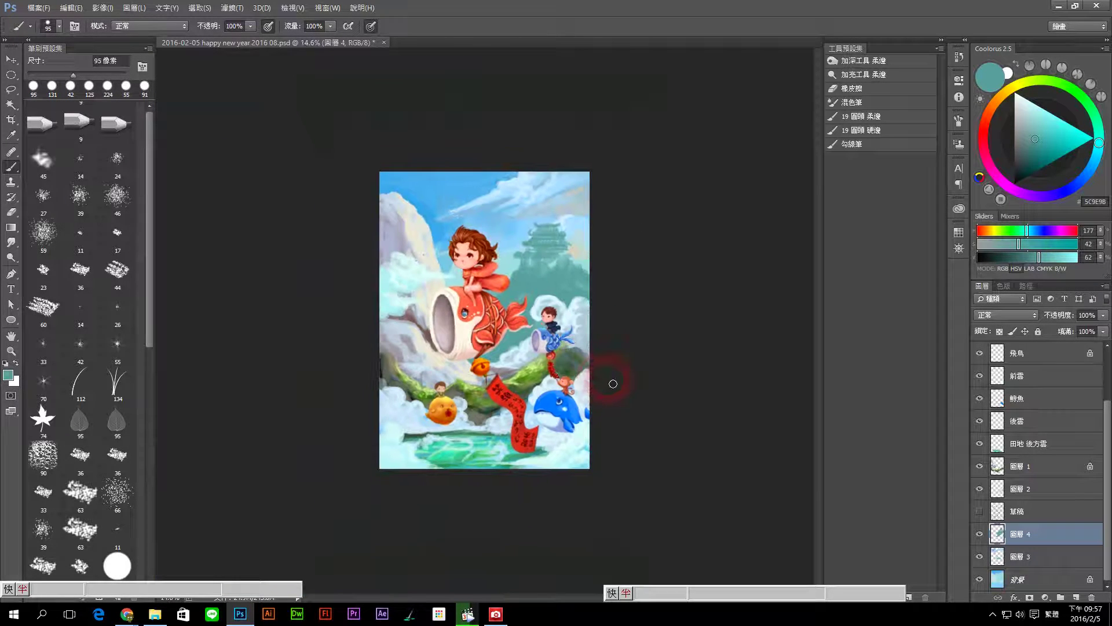
key("ctrl+shift+h")
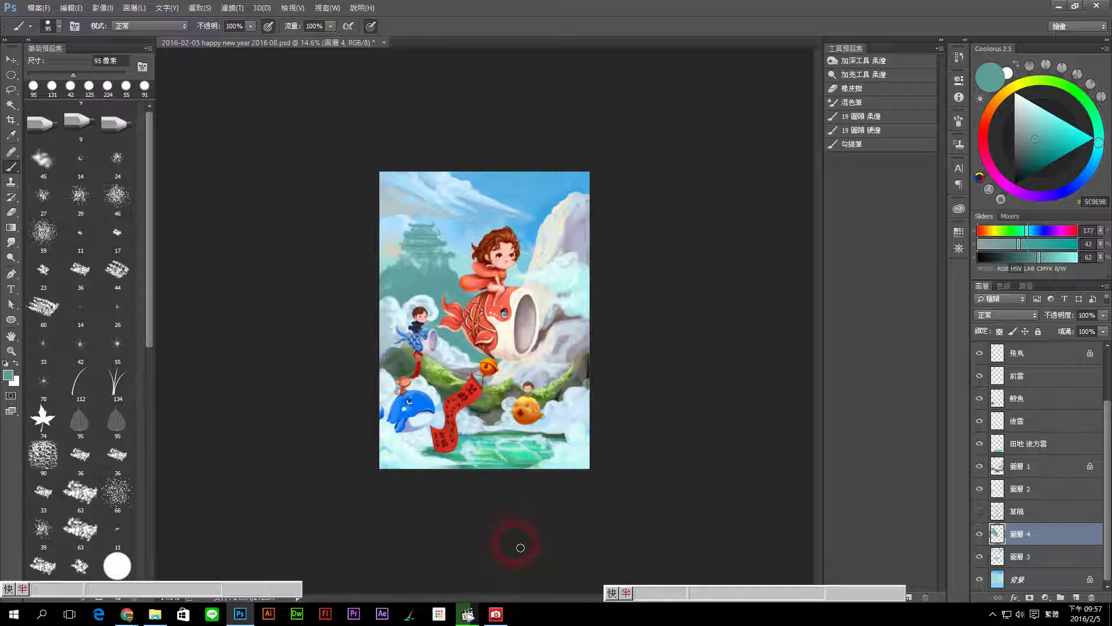
left_click(595, 424)
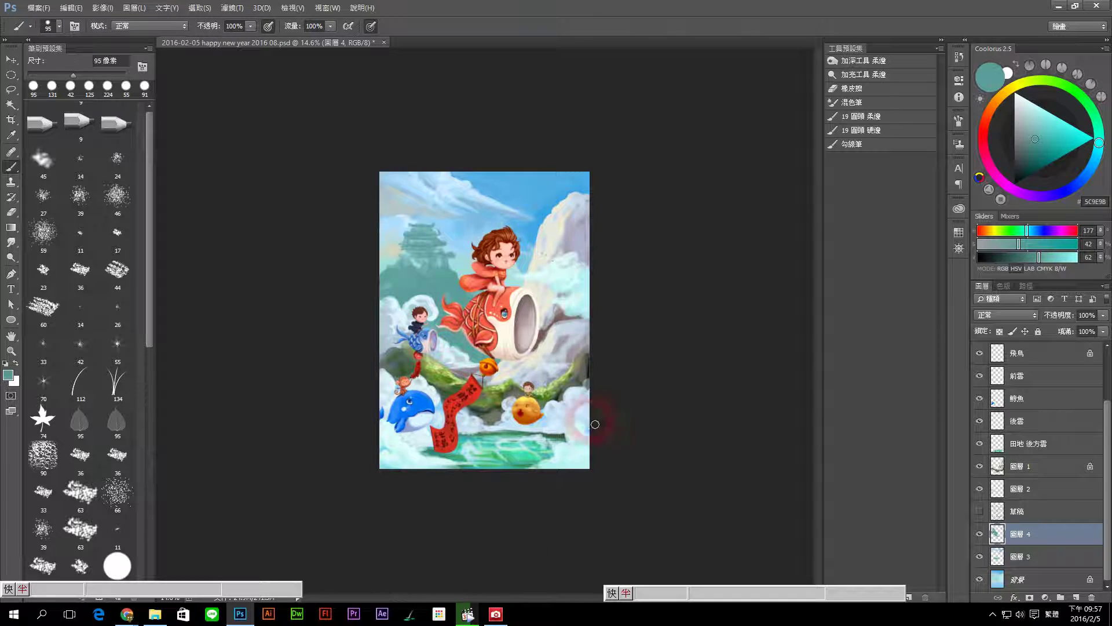
left_click(980, 444)
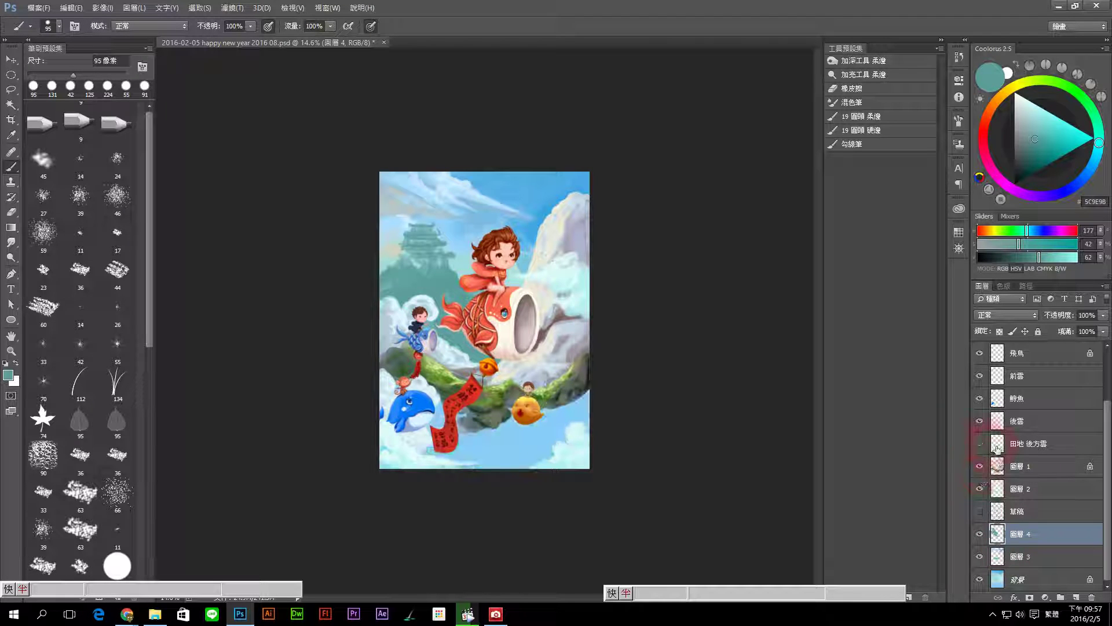
left_click(980, 443)
Step: Apply a contrast-boosting S-shaped Curves adjustment to that layer
key("ctrl+m")
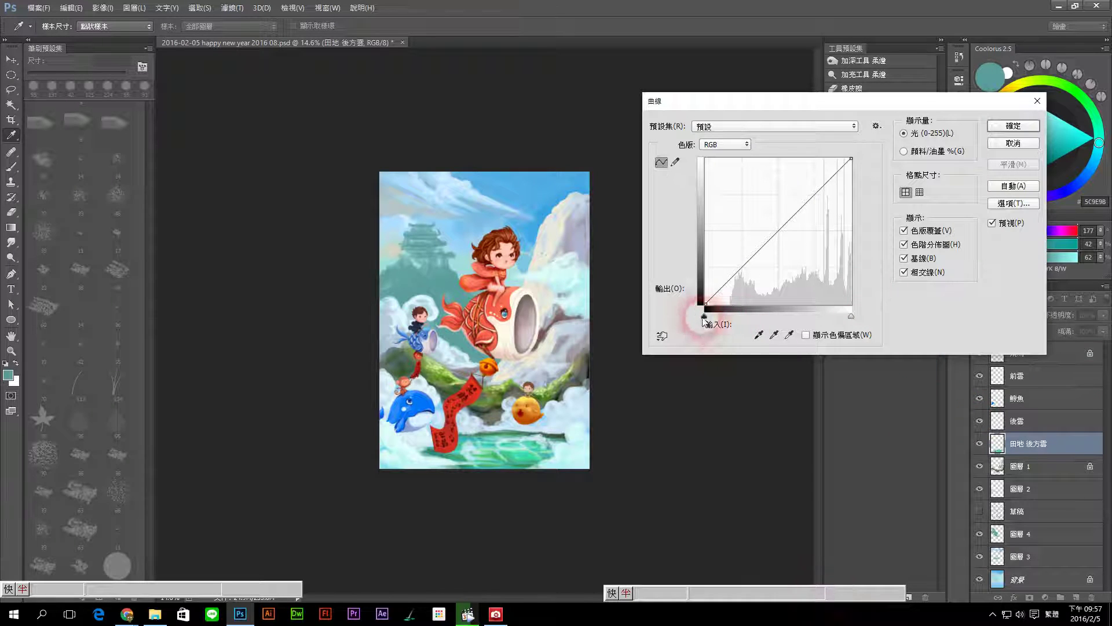
left_click_drag(704, 316, 720, 322)
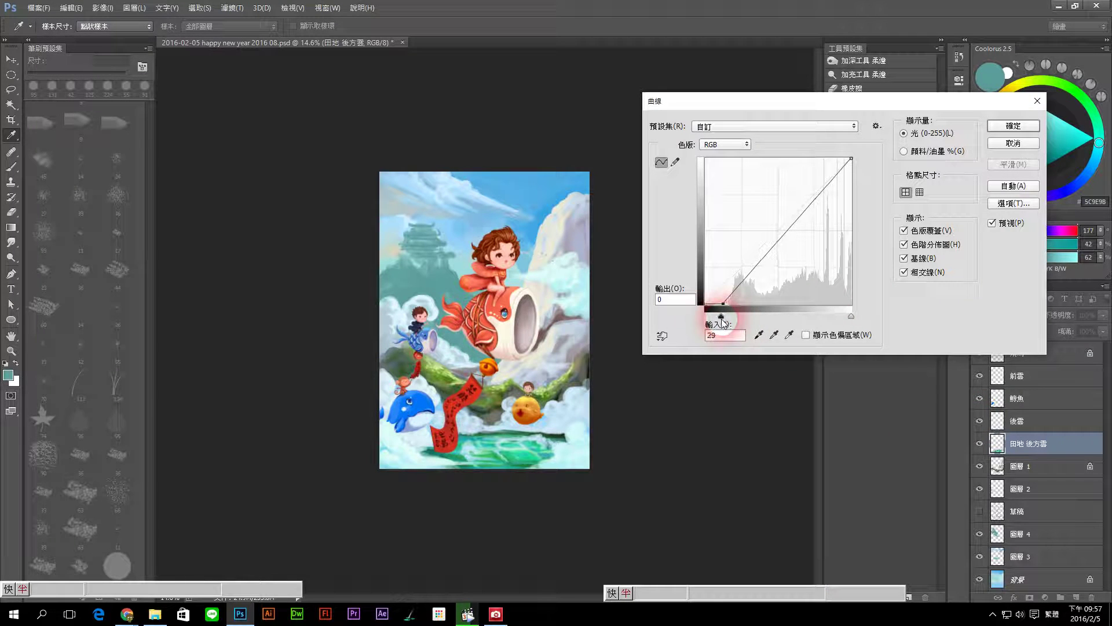
left_click(782, 234)
left_click(815, 195)
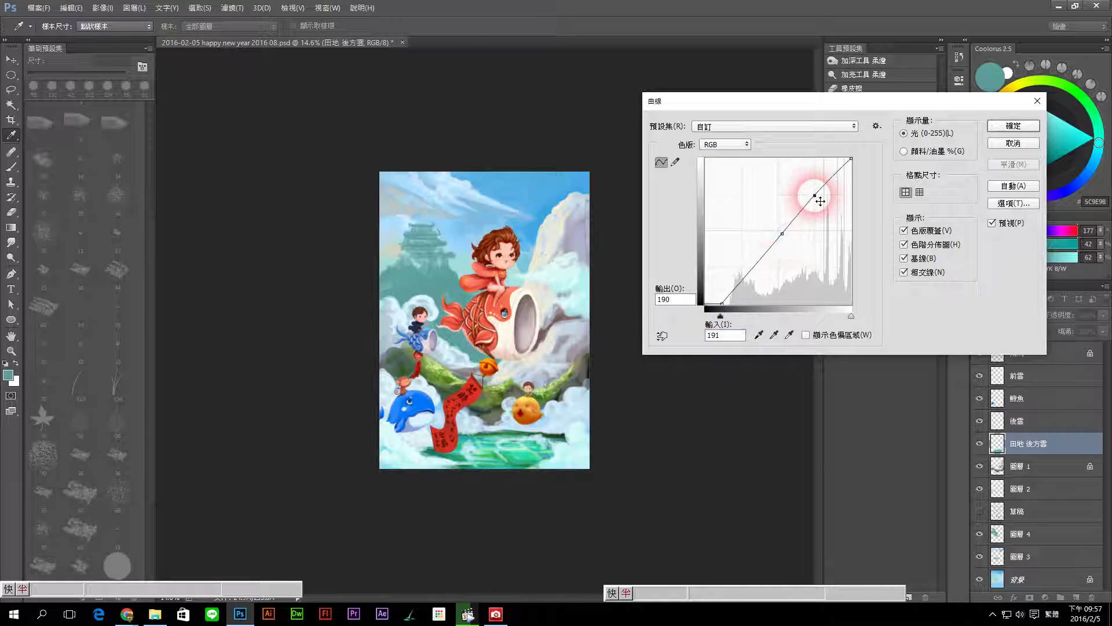
left_click_drag(772, 257, 771, 276)
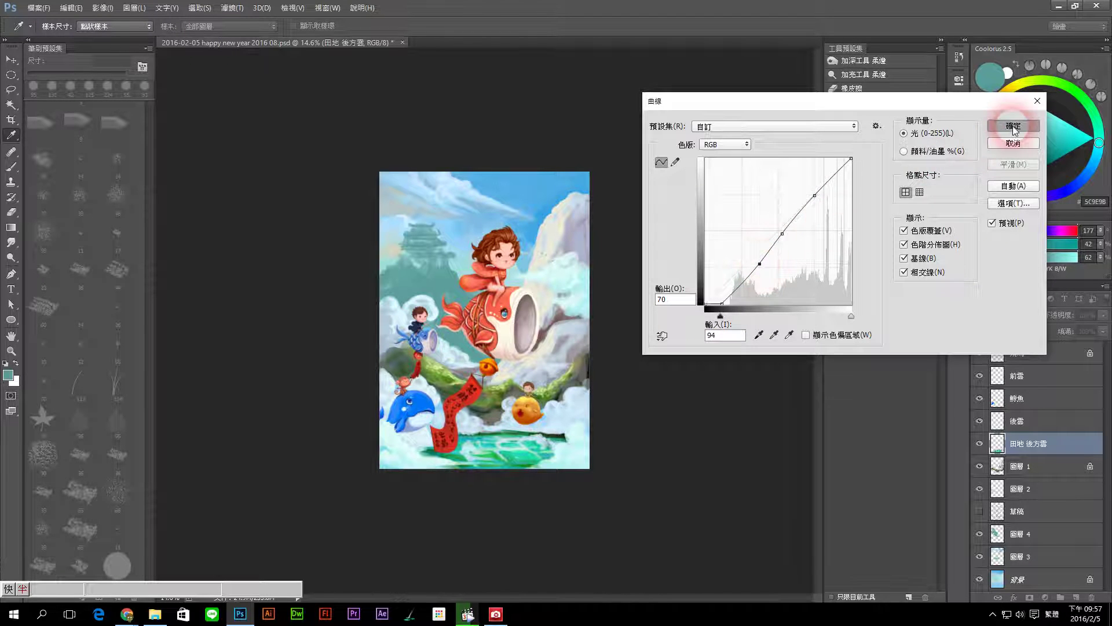
left_click(1013, 127)
Step: On 圖層 4, paint teal over the red blob beside the pagoda
scroll(747, 396, "up", 1)
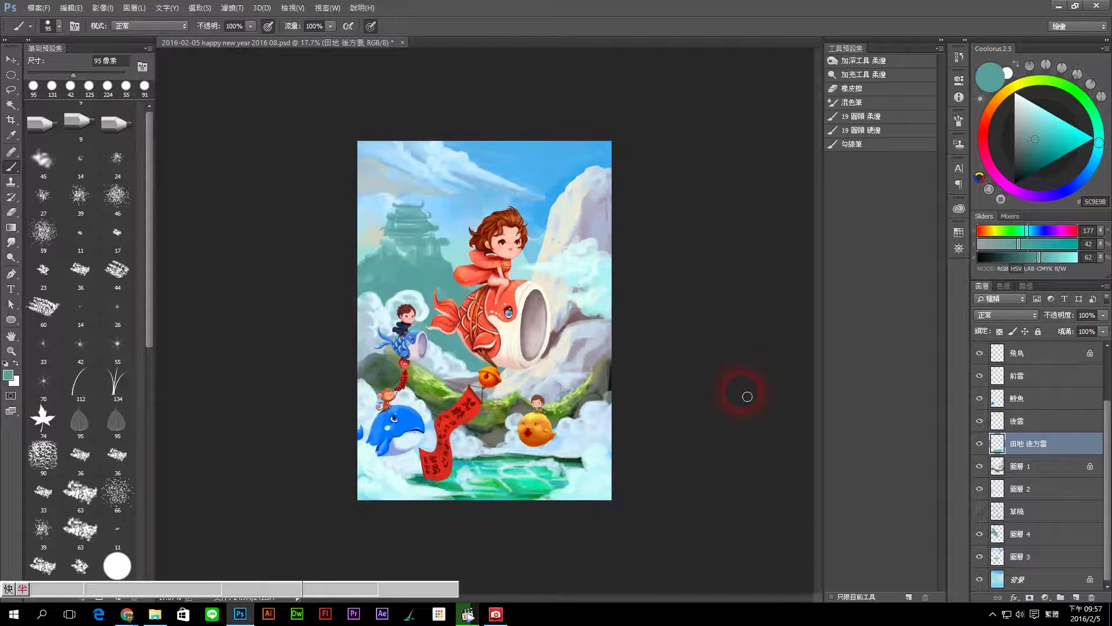
scroll(476, 288, "up", 1)
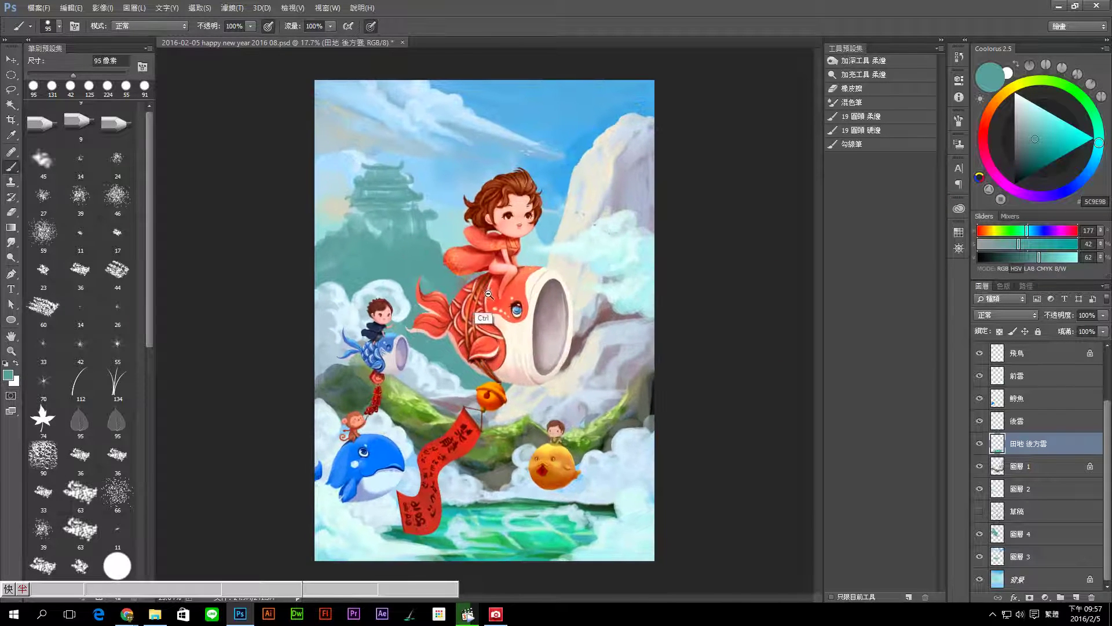
left_click(748, 438)
left_click(1015, 534)
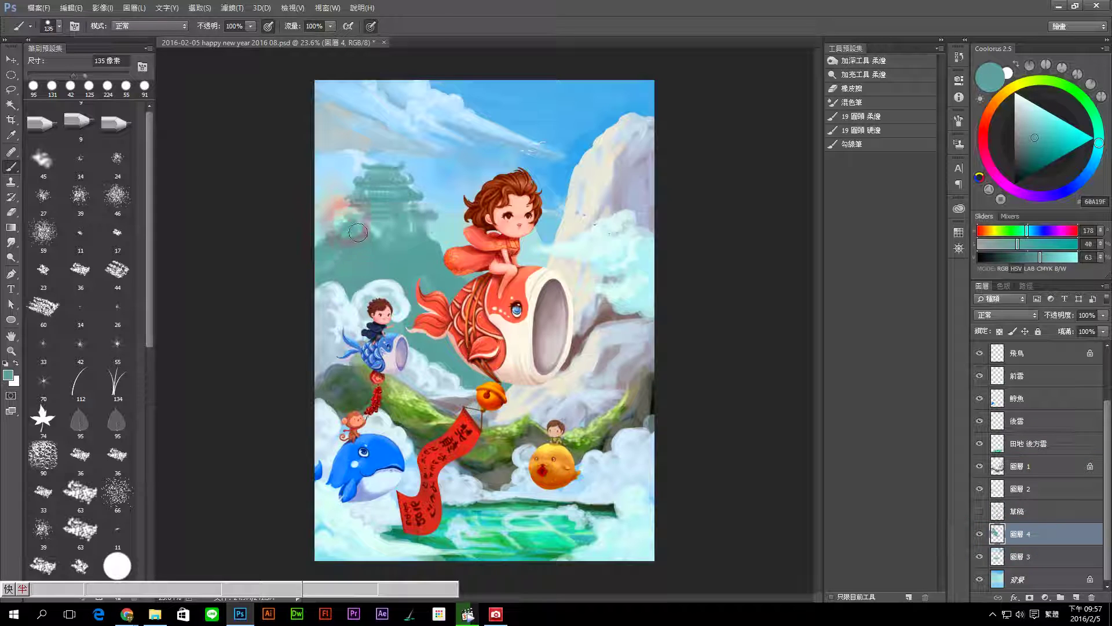
left_click_drag(358, 232, 333, 229)
Step: Paint large pale-cream glow strokes beside the girl
left_click(452, 174, "alt")
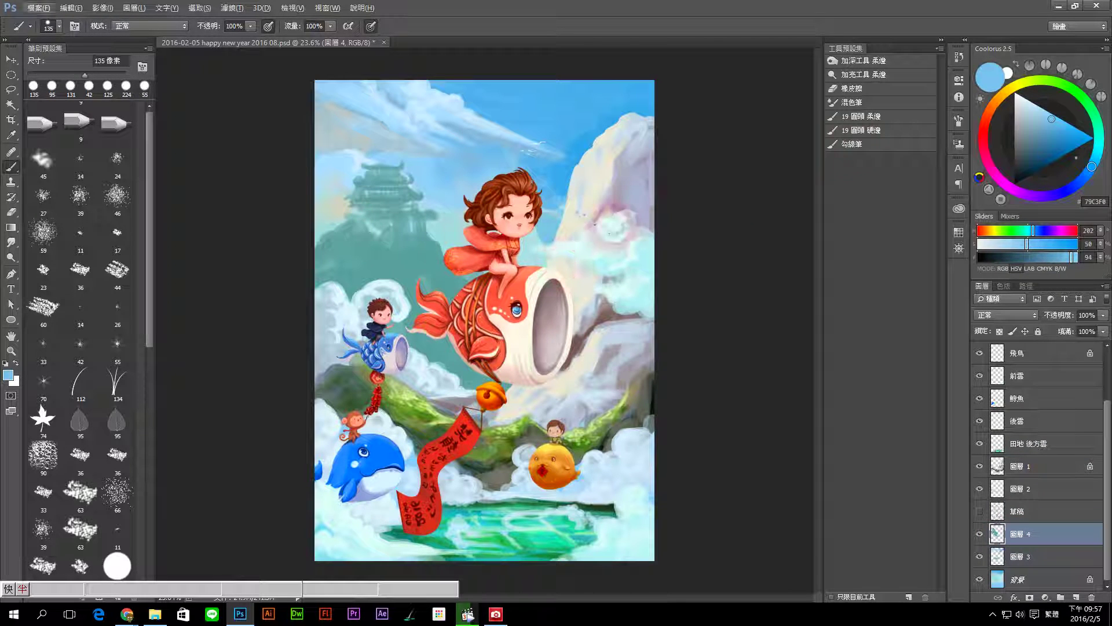
left_click(1014, 89)
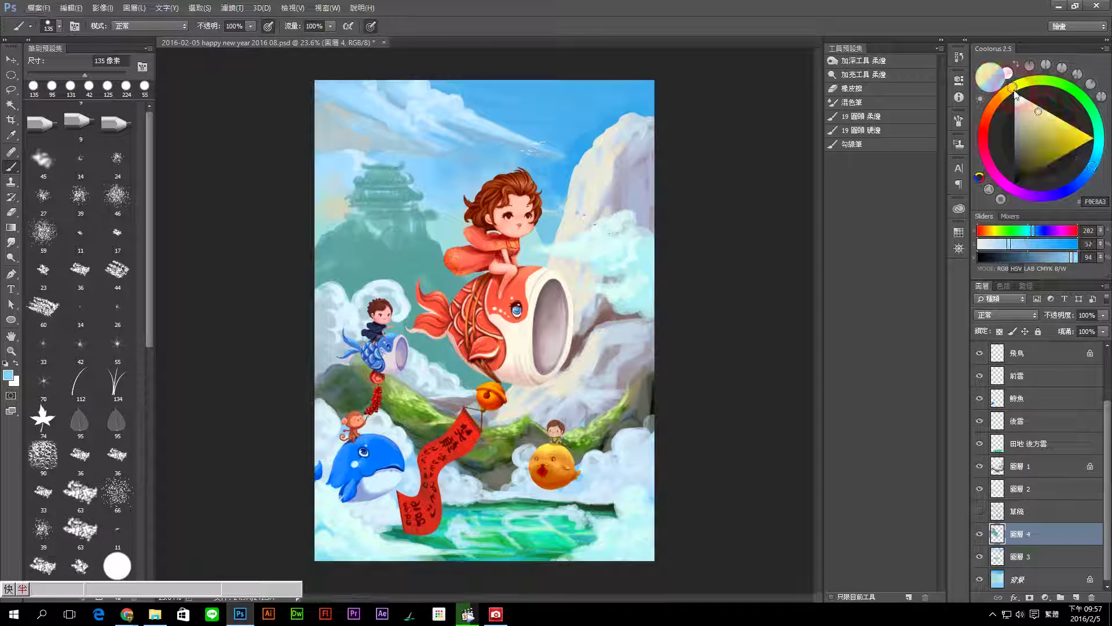
left_click_drag(1030, 117, 1032, 107)
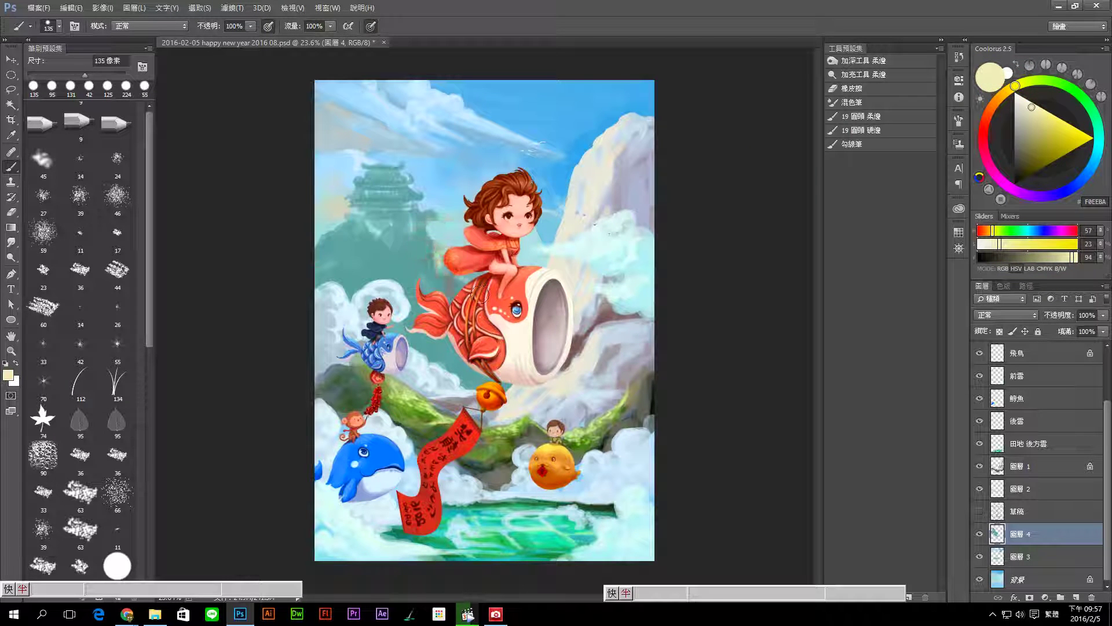
left_click_drag(429, 258, 482, 321)
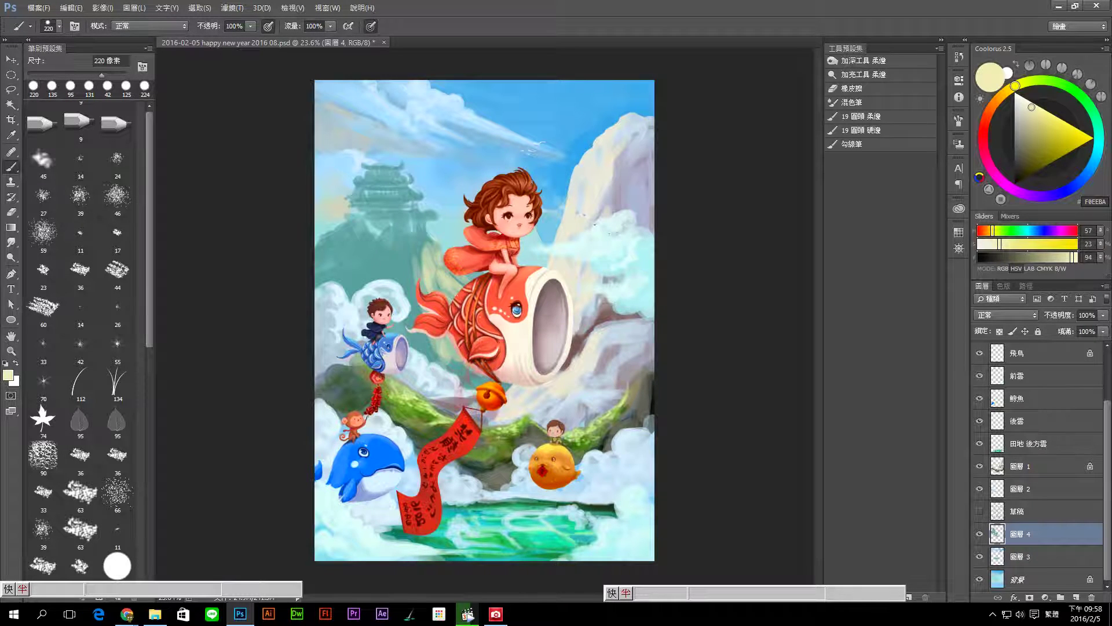
Step: Paint a pale yellow glow behind the koi's tail and cover reddish haze with teal
key("h")
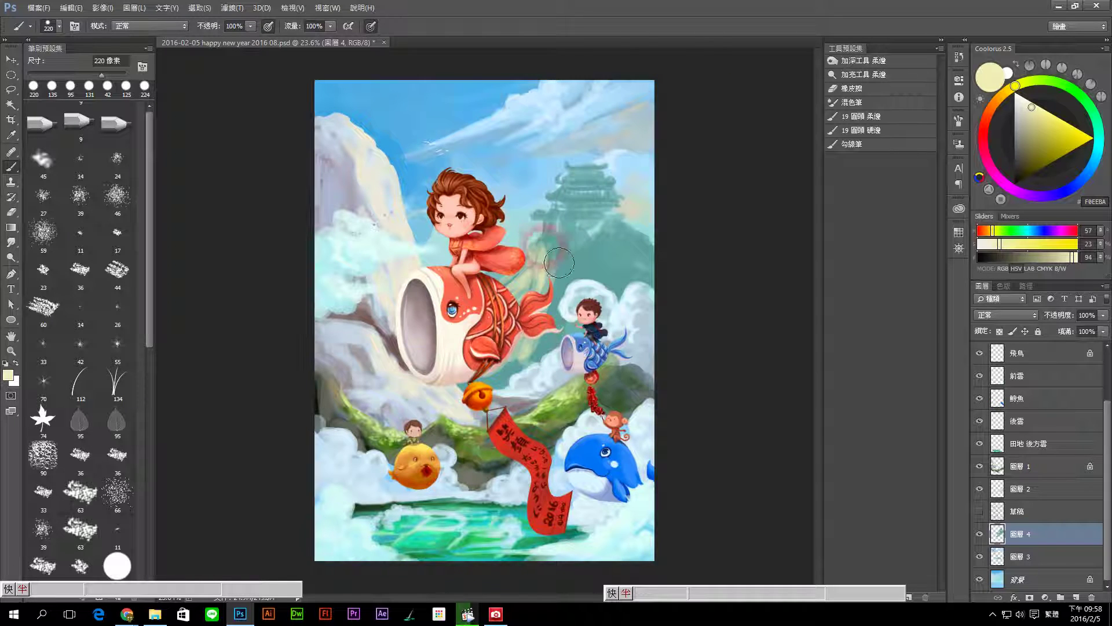
left_click_drag(553, 286, 538, 252)
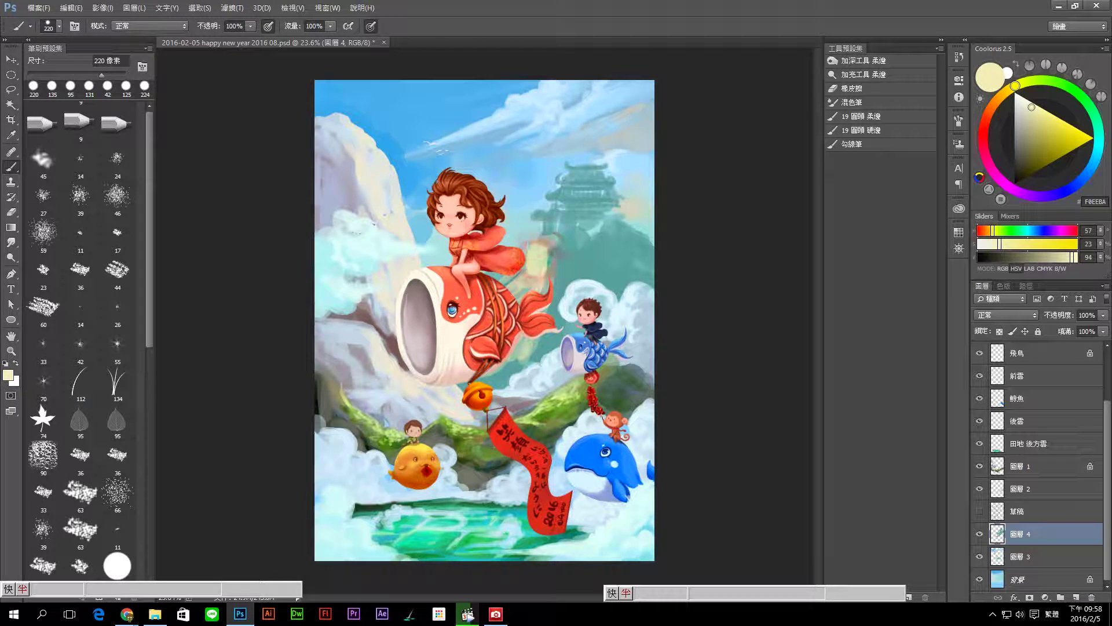
left_click_drag(554, 313, 536, 366)
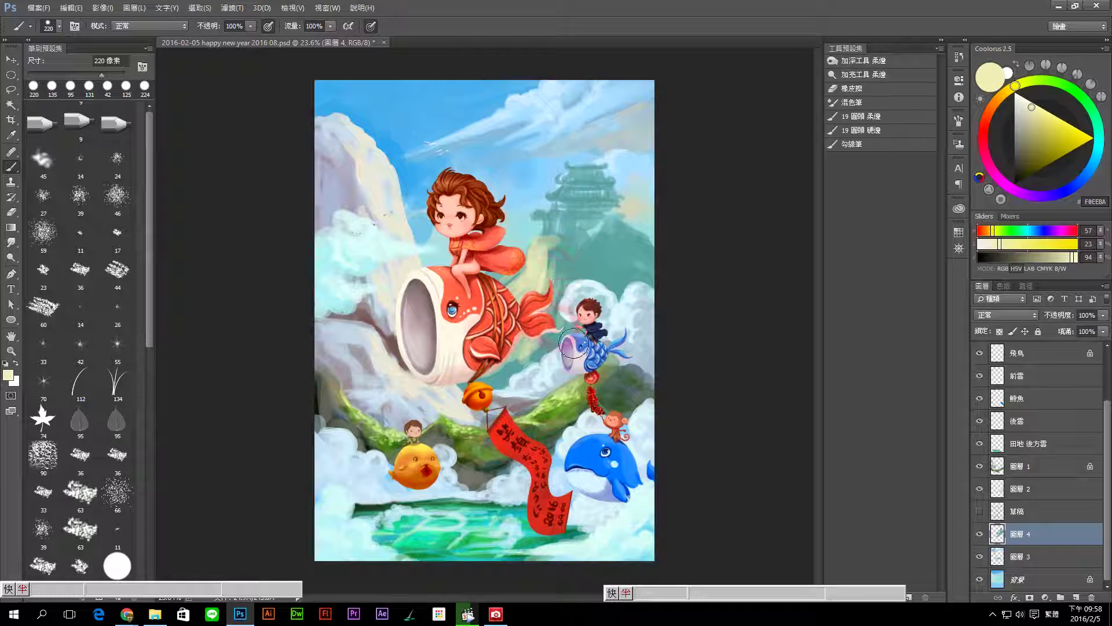
left_click(543, 273, "alt")
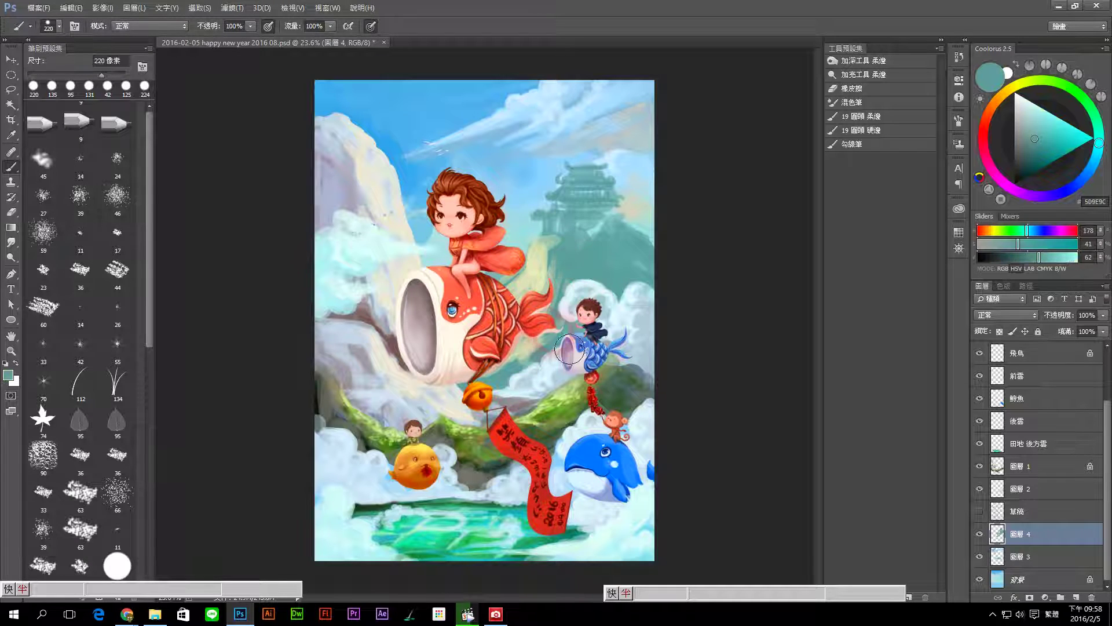
left_click_drag(564, 347, 532, 356)
left_click(626, 246, "alt")
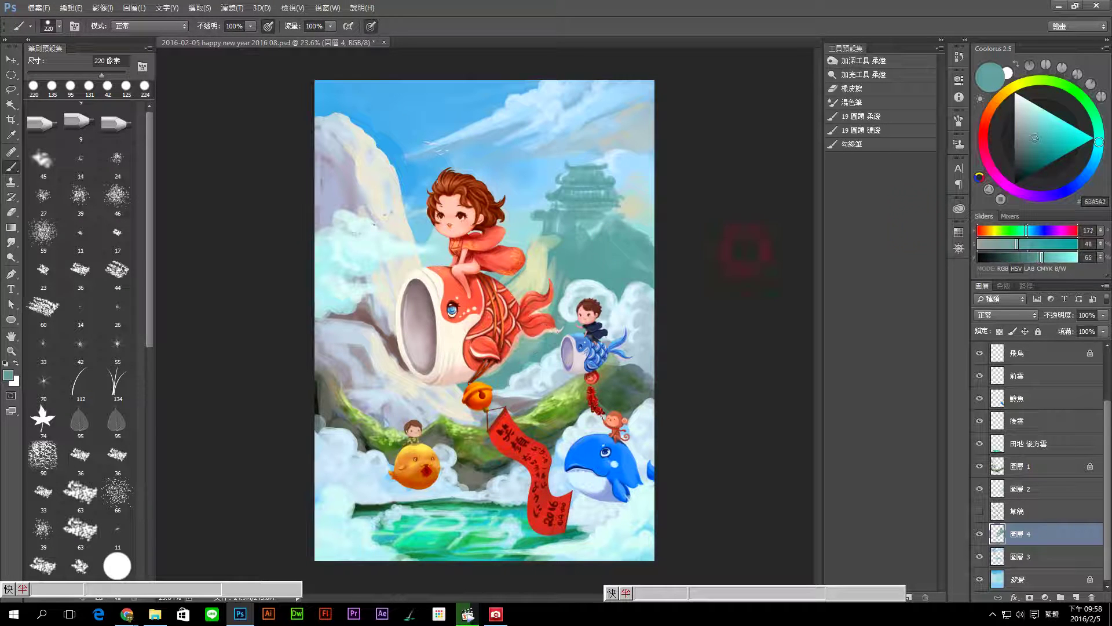
left_click_drag(1035, 137, 1028, 141)
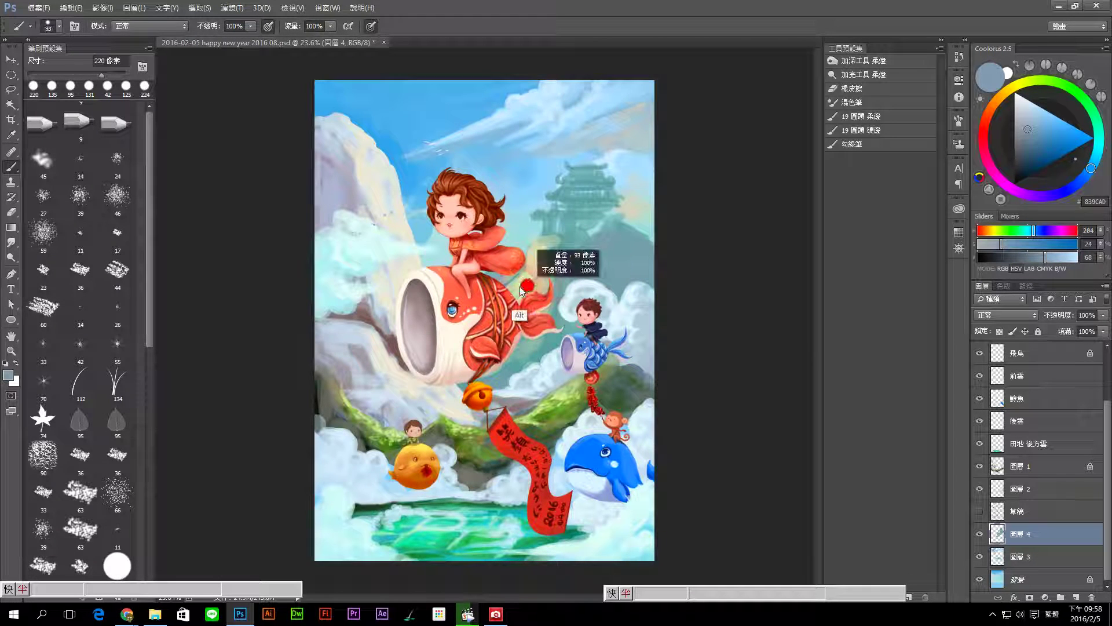
Step: Paint pale yellow-green light strokes over the mountain at 93 px, then mirror the canvas horizontally
left_click_drag(542, 288, 564, 259)
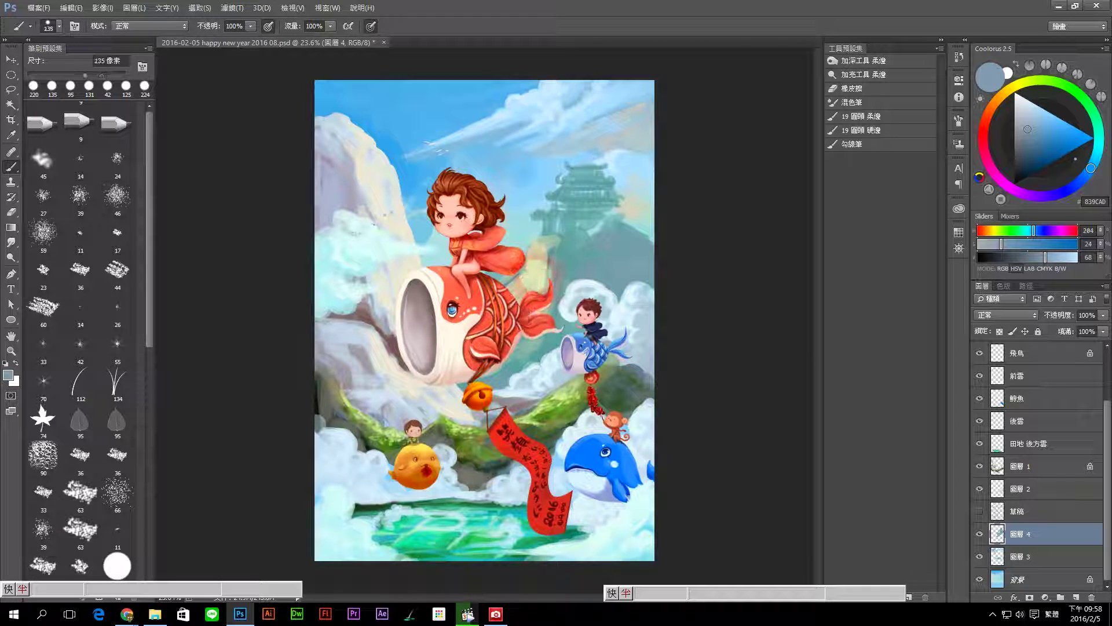
left_click(561, 249, "alt")
left_click_drag(578, 252, 591, 262)
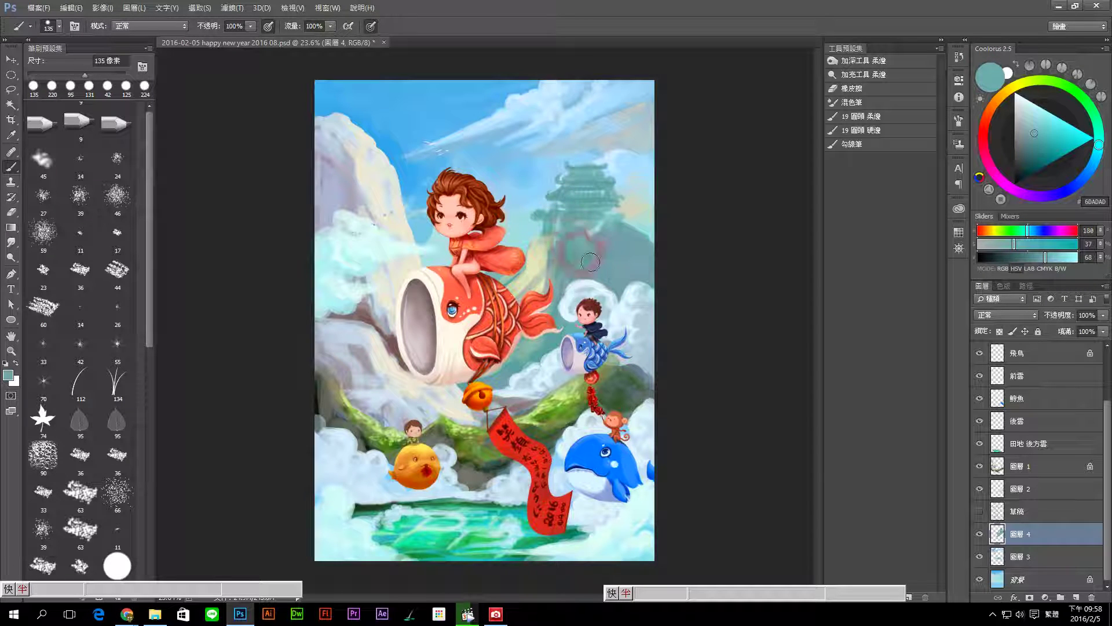
left_click(529, 257, "alt")
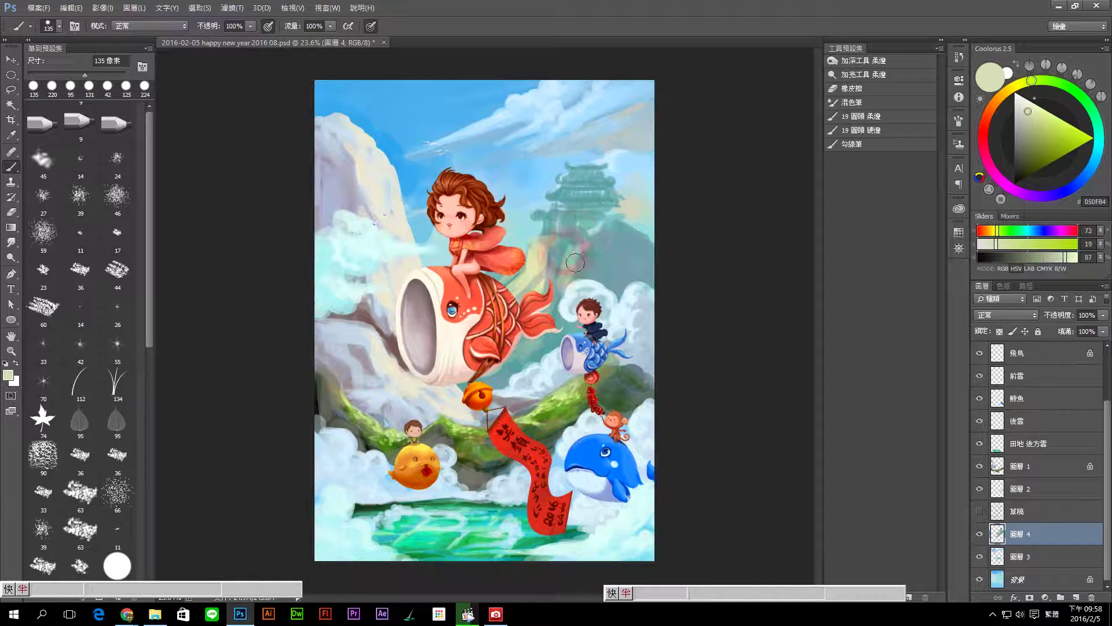
right_click(588, 250, "alt")
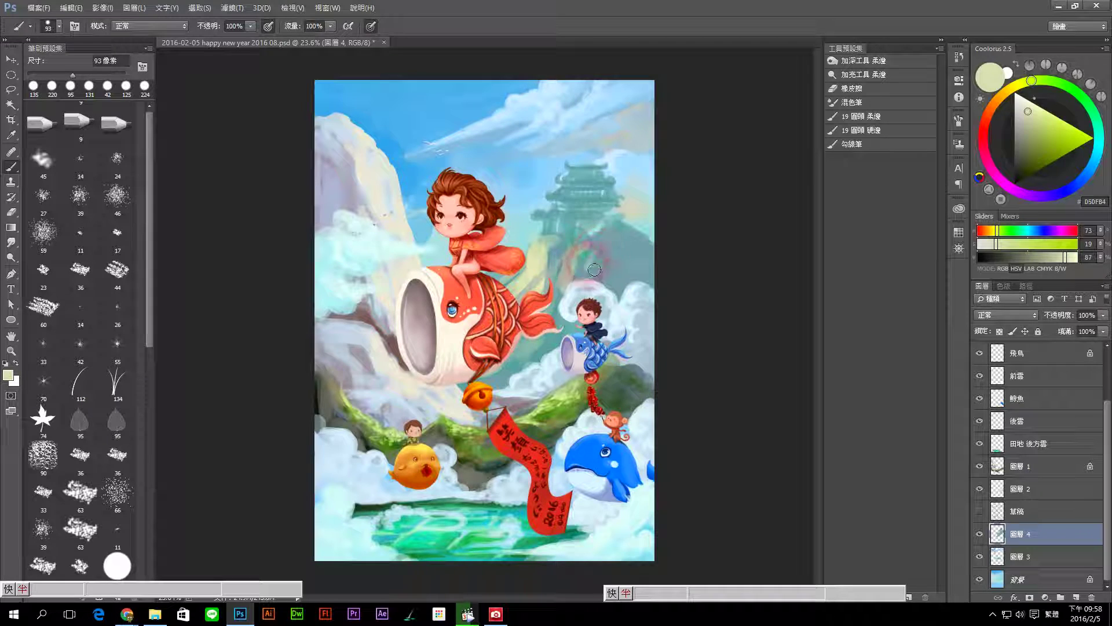
left_click_drag(588, 270, 550, 292)
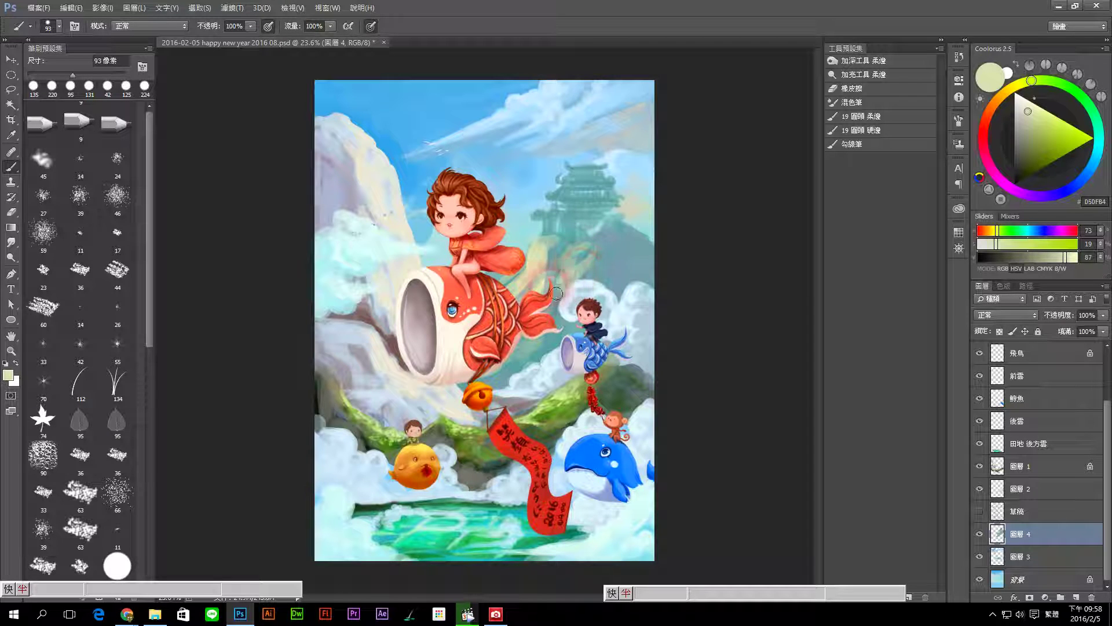
mouse_move(471, 354)
left_mouse_down()
mouse_move(489, 359)
mouse_move(452, 324)
left_mouse_up()
key("ctrl+shift+h")
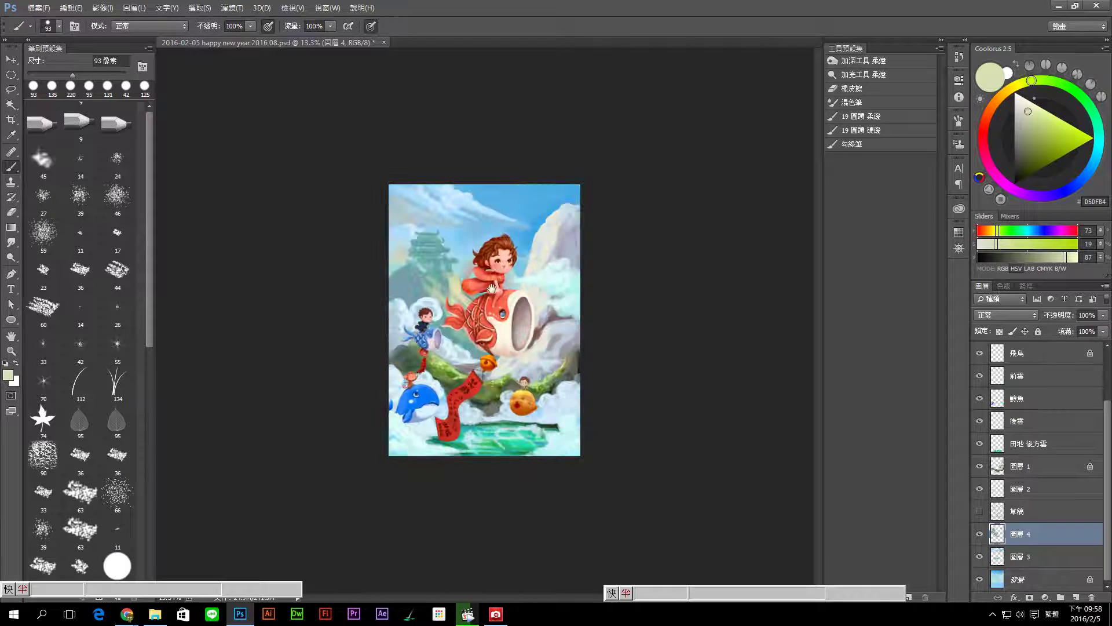
Step: Sample the pagoda's teal and repaint its left edge and left side with a 20 px brush
left_click_drag(440, 281, 487, 293)
left_click_drag(442, 330, 485, 330)
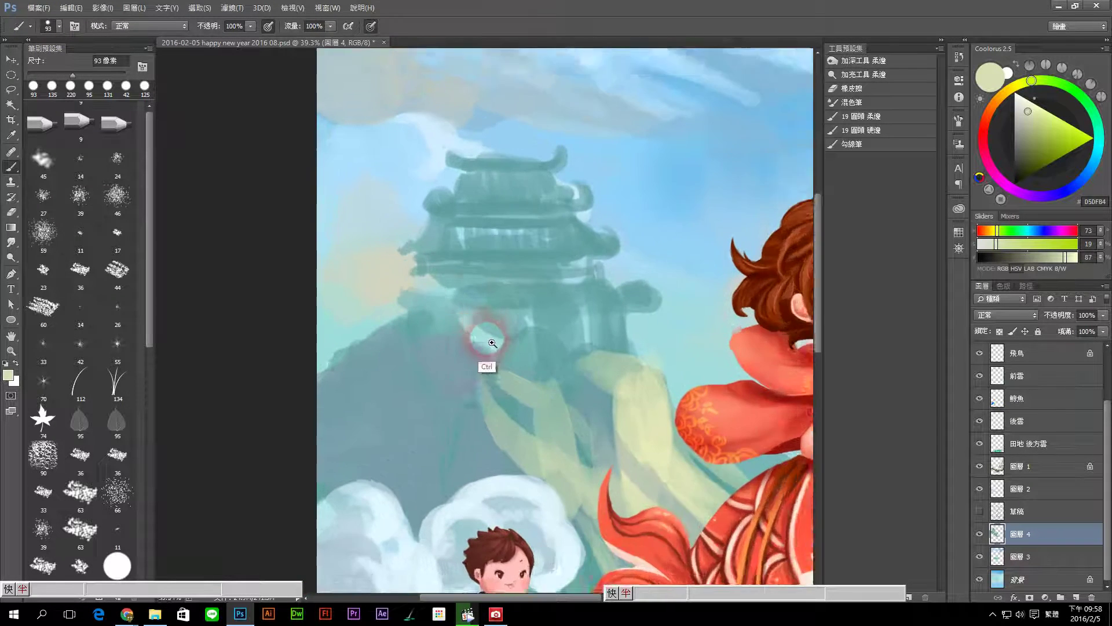
left_click(452, 236, "alt")
mouse_move(378, 259)
left_mouse_down()
mouse_move(403, 288)
mouse_move(373, 279)
mouse_move(368, 249)
mouse_move(355, 258)
mouse_move(380, 258)
mouse_move(377, 284)
left_mouse_up()
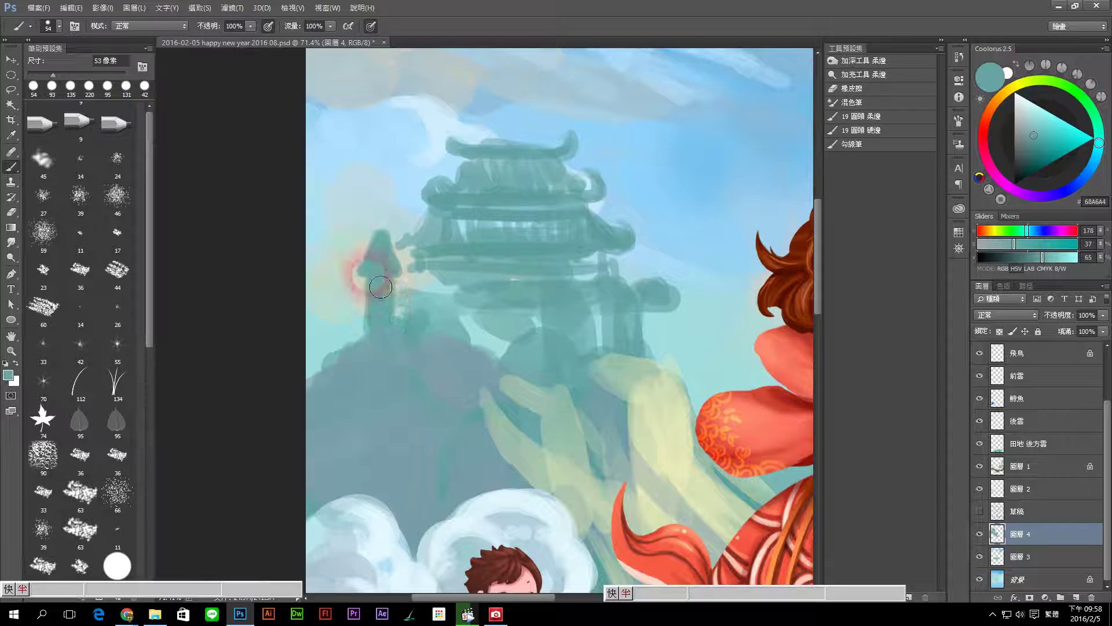
mouse_move(401, 275)
left_mouse_down()
mouse_move(358, 296)
mouse_move(348, 318)
mouse_move(348, 280)
mouse_move(360, 318)
mouse_move(370, 301)
left_mouse_up()
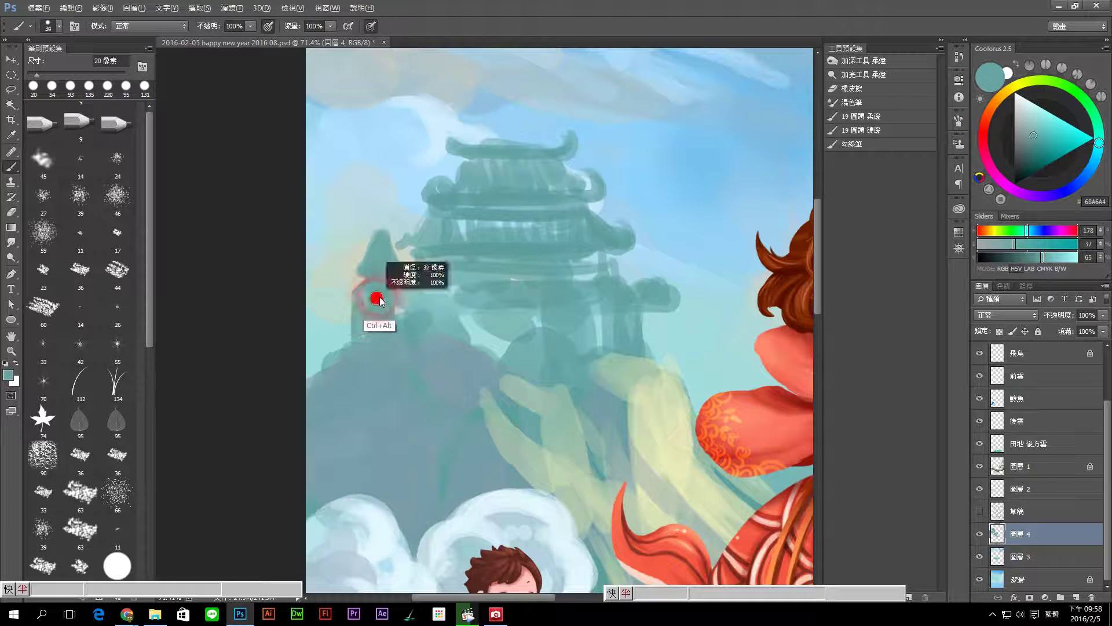
mouse_move(369, 248)
left_mouse_down()
mouse_move(348, 273)
mouse_move(358, 294)
mouse_move(335, 293)
mouse_move(348, 335)
left_mouse_up()
Step: Repaint the pagoda's top, roof eaves and middle band, softening them with a 115 px brush
mouse_move(407, 280)
left_mouse_down()
mouse_move(390, 235)
mouse_move(336, 347)
mouse_move(350, 311)
mouse_move(322, 335)
mouse_move(329, 373)
mouse_move(398, 247)
mouse_move(385, 241)
mouse_move(424, 251)
mouse_move(410, 248)
mouse_move(410, 269)
mouse_move(384, 261)
left_mouse_up()
mouse_move(579, 255)
left_mouse_down()
mouse_move(627, 268)
mouse_move(660, 249)
left_mouse_up()
mouse_move(406, 273)
left_mouse_down()
mouse_move(440, 290)
mouse_move(514, 286)
left_mouse_up()
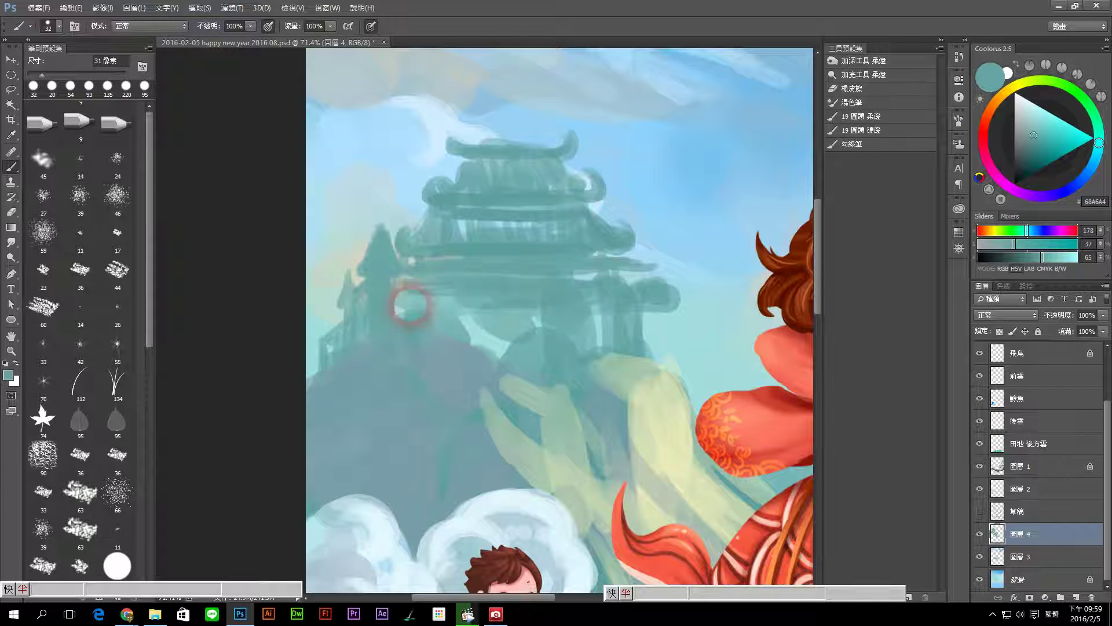
mouse_move(415, 303)
left_mouse_down()
mouse_move(449, 324)
mouse_move(582, 324)
mouse_move(491, 340)
mouse_move(539, 362)
mouse_move(558, 355)
mouse_move(517, 367)
mouse_move(507, 355)
left_mouse_up()
mouse_move(579, 322)
left_mouse_down()
mouse_move(625, 385)
mouse_move(492, 335)
mouse_move(485, 378)
mouse_move(615, 236)
left_mouse_up()
scroll(615, 236, "down", 5)
Step: Flip the canvas back to its original orientation and add a new layer above 圖層 3
scroll(625, 200, "down", 3)
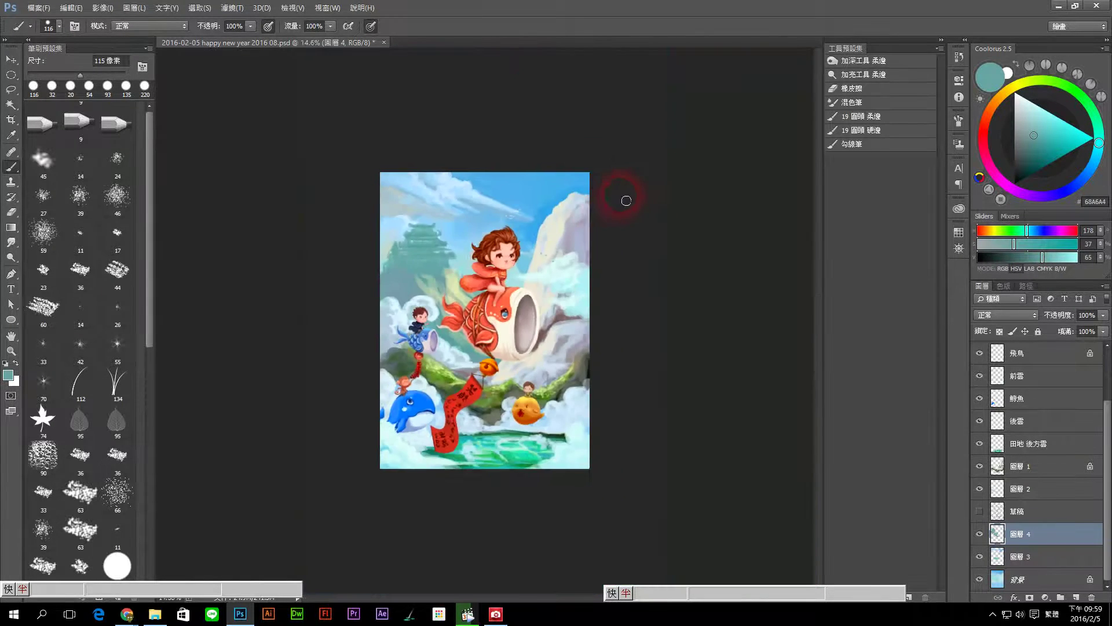
key("h")
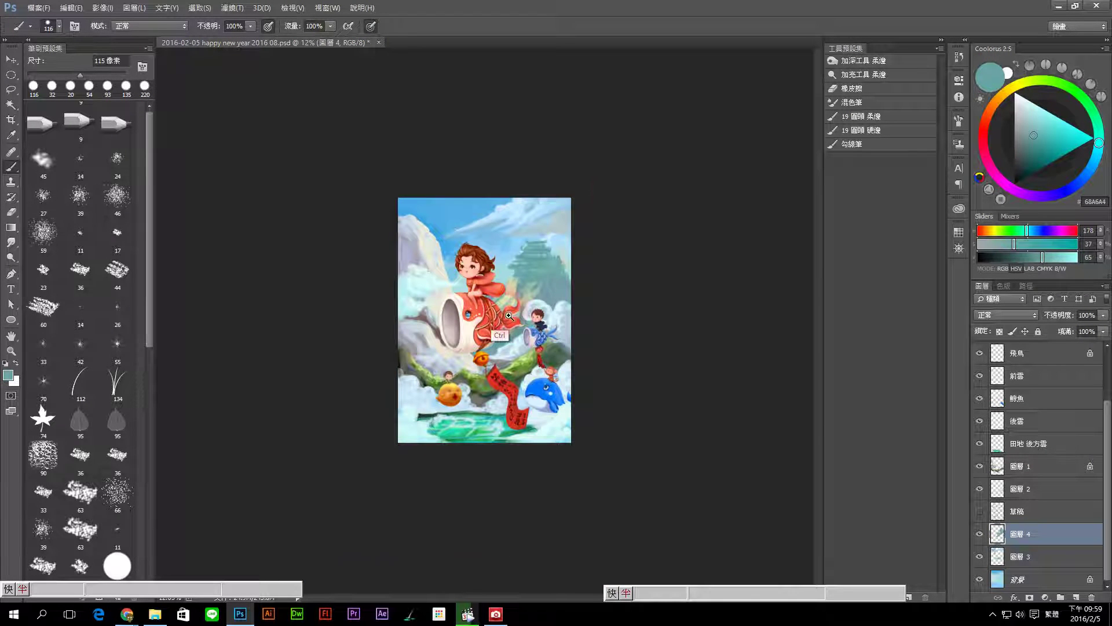
scroll(511, 308, "up", 3)
left_click(1000, 556)
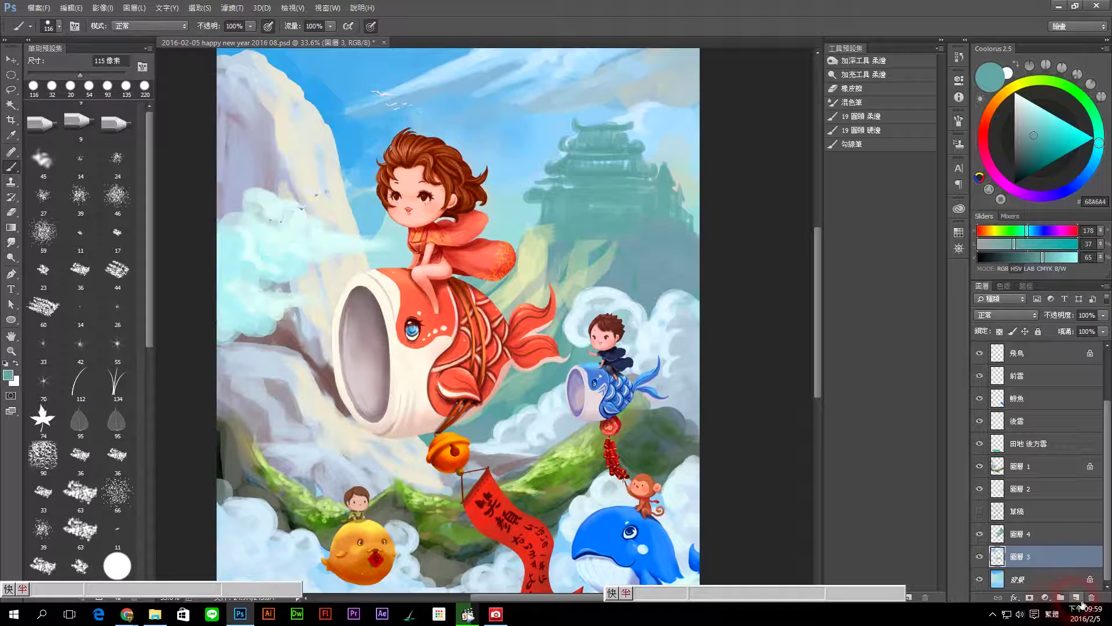
left_click(1076, 597)
Step: Pick a pale yellow-green, deepened to an olive tone, with the brush enlarged to about 215 px
left_click(526, 273, "alt")
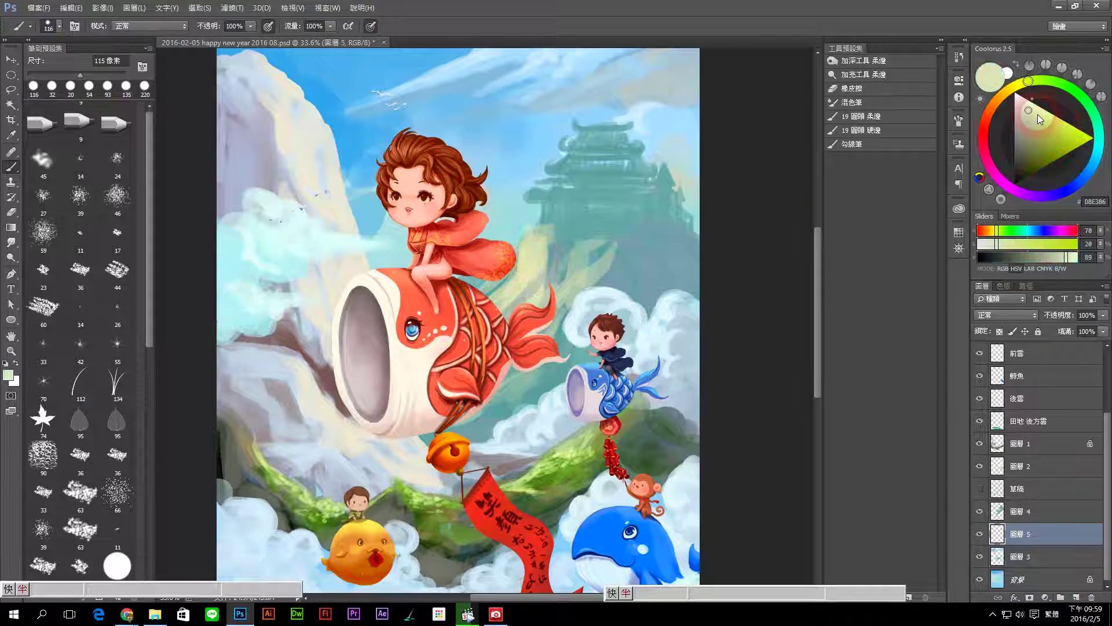
left_click_drag(1038, 114, 1032, 119)
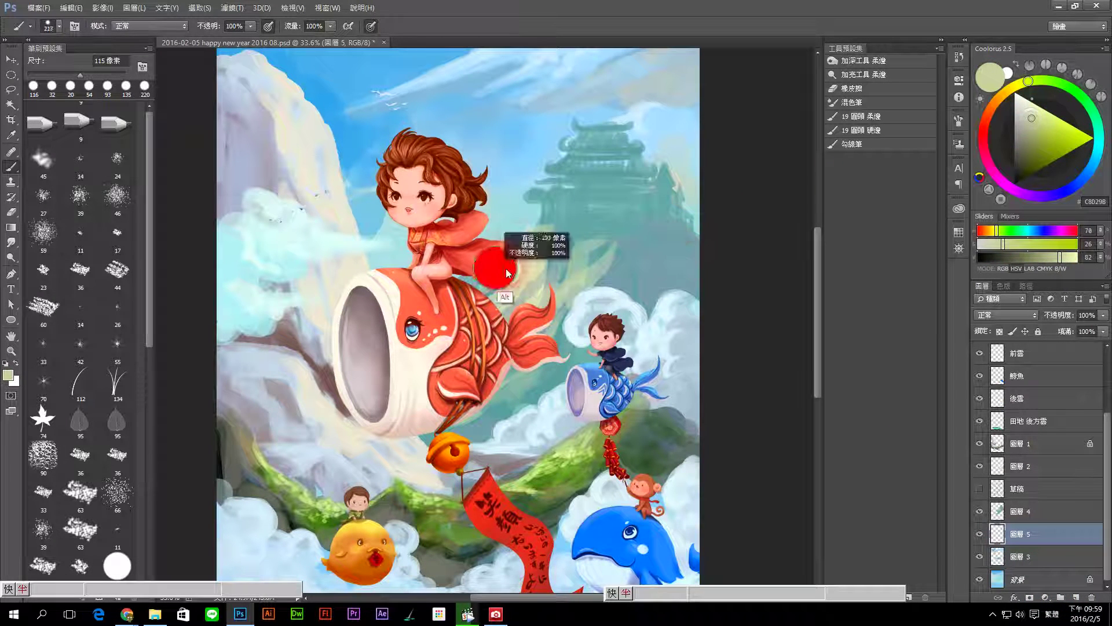
mouse_move(508, 273)
left_mouse_down()
mouse_move(532, 268)
mouse_move(510, 253)
left_mouse_up()
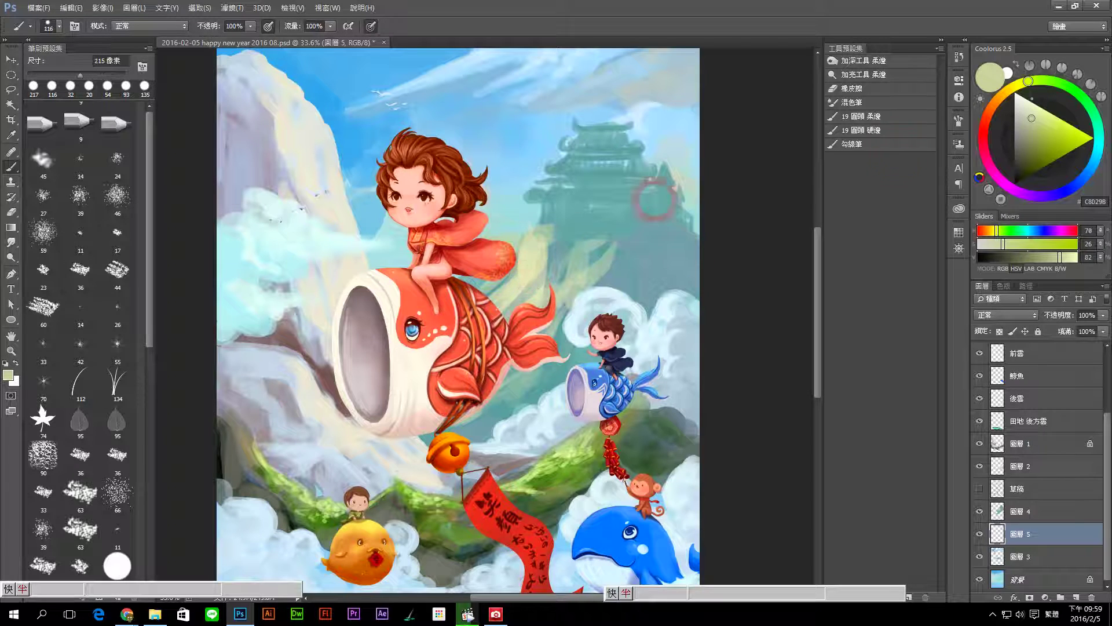
left_click_drag(1033, 128, 1027, 141)
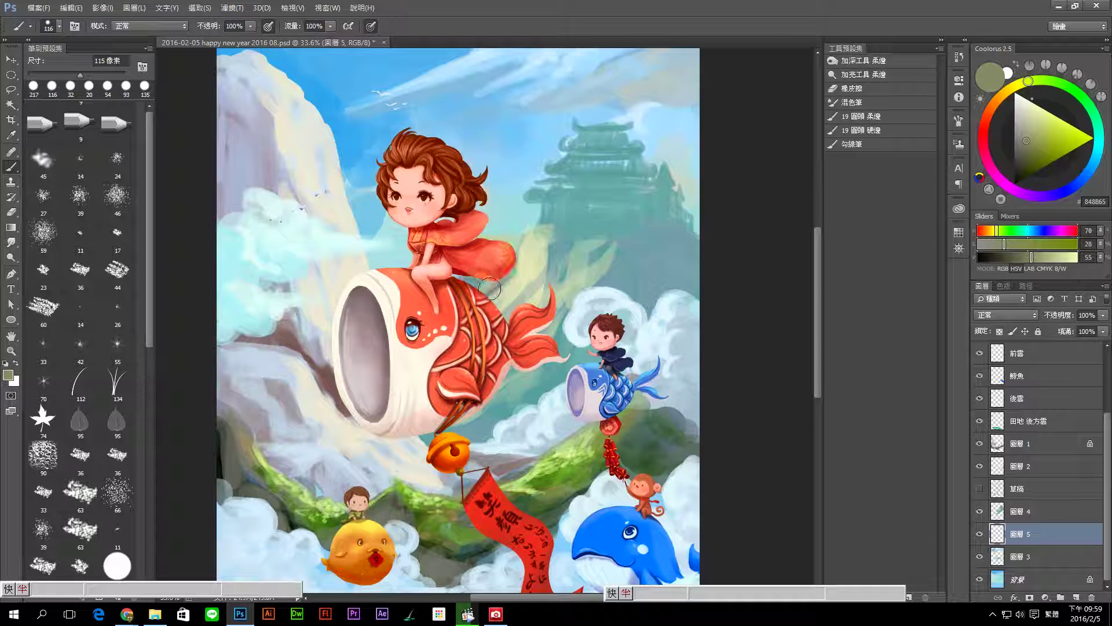
Step: Sample the cloud's grey-pink and paint over the red arcs beside the cape and in the sky
left_click(286, 322, "alt")
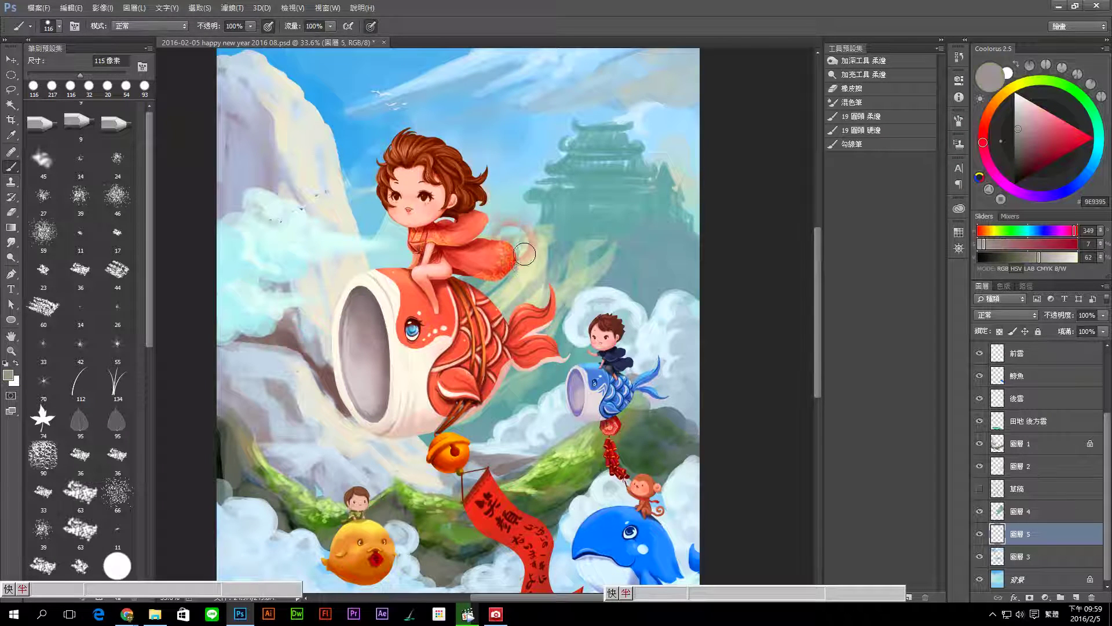
left_click_drag(525, 253, 504, 267)
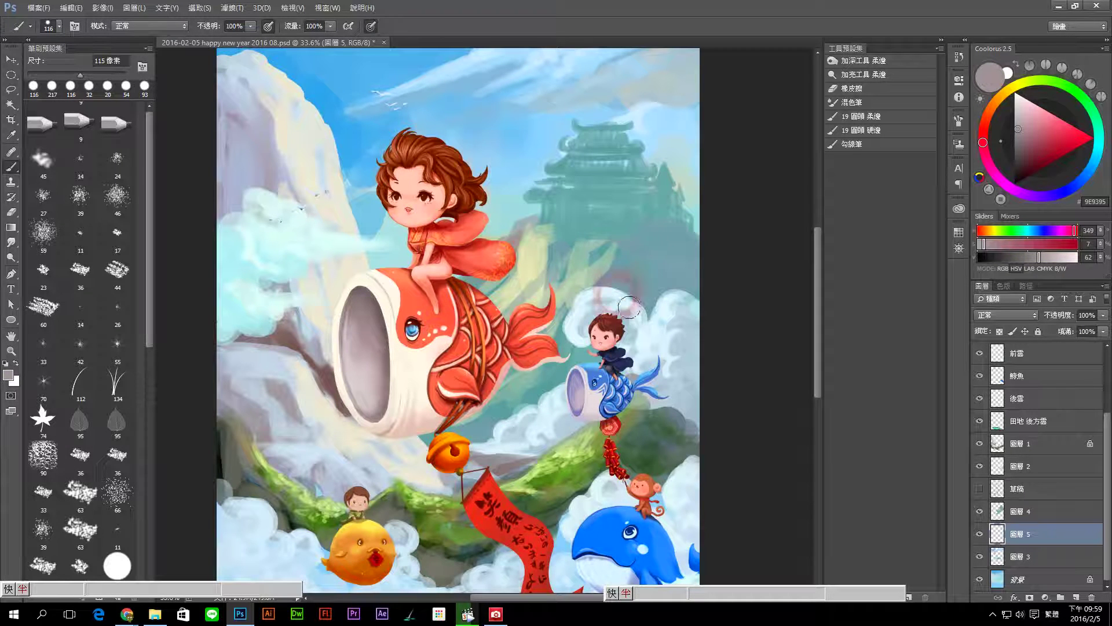
left_click_drag(629, 308, 602, 293)
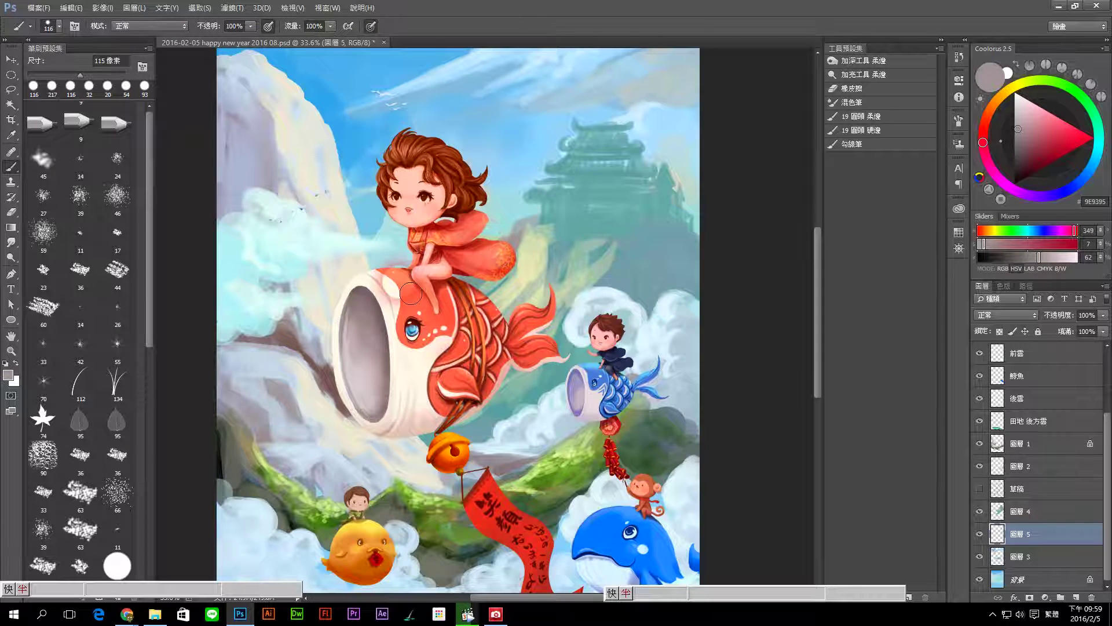
left_click_drag(394, 260, 434, 289)
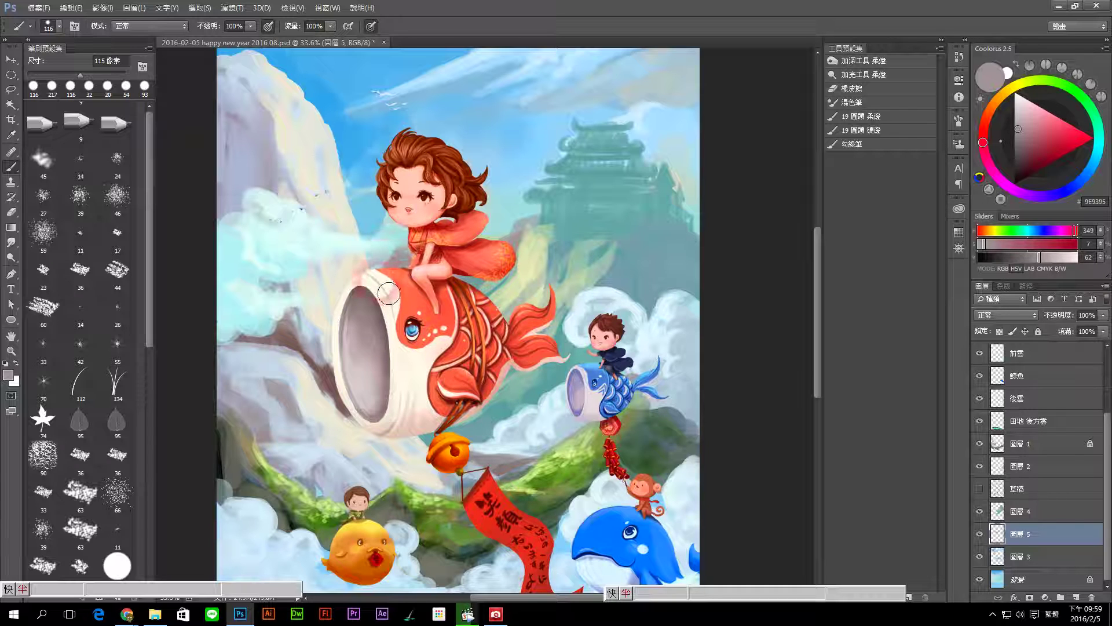
scroll(419, 263, "down", 3)
Step: Paint a sampled teal stroke across the mountain on 圖層 4, then set pale yellow with a 36 px brush
scroll(419, 264, "up", 2)
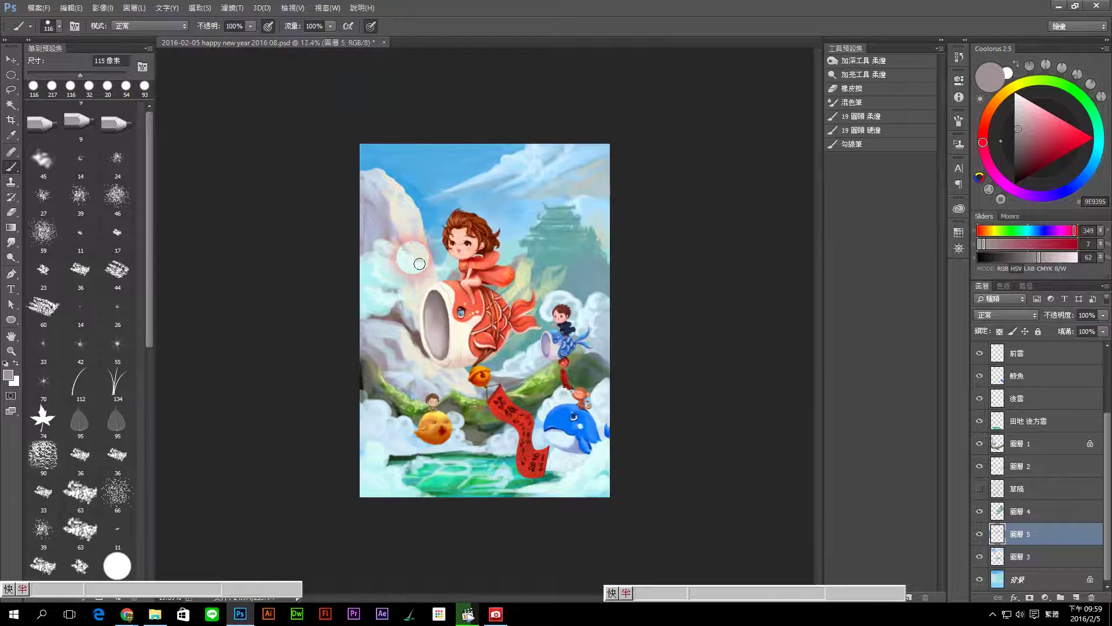
scroll(551, 380, "up", 1)
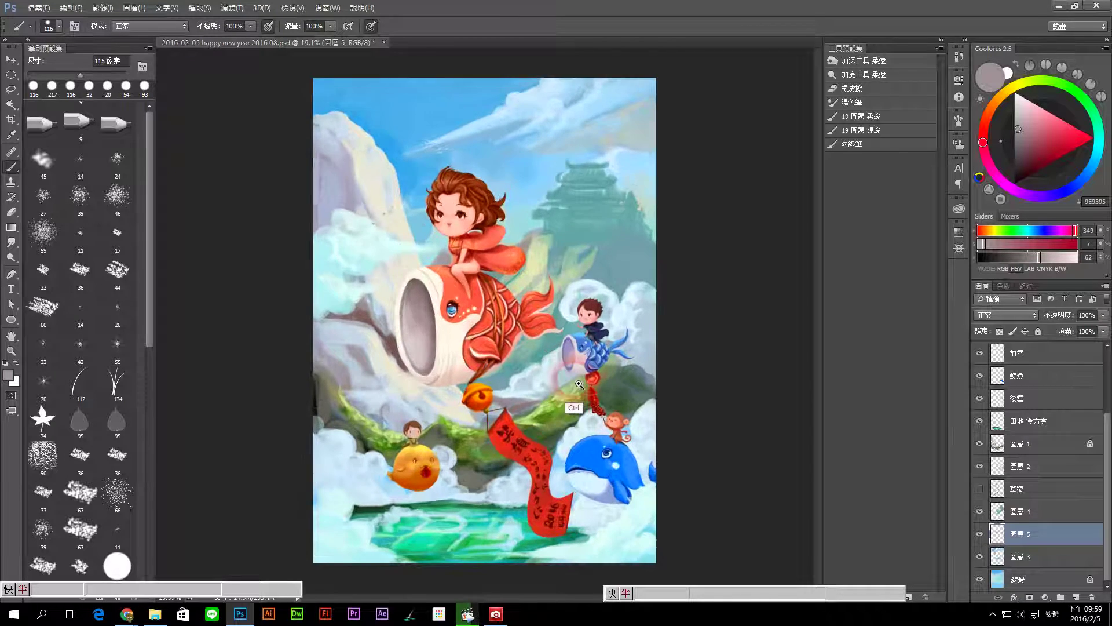
scroll(570, 298, "up", 1)
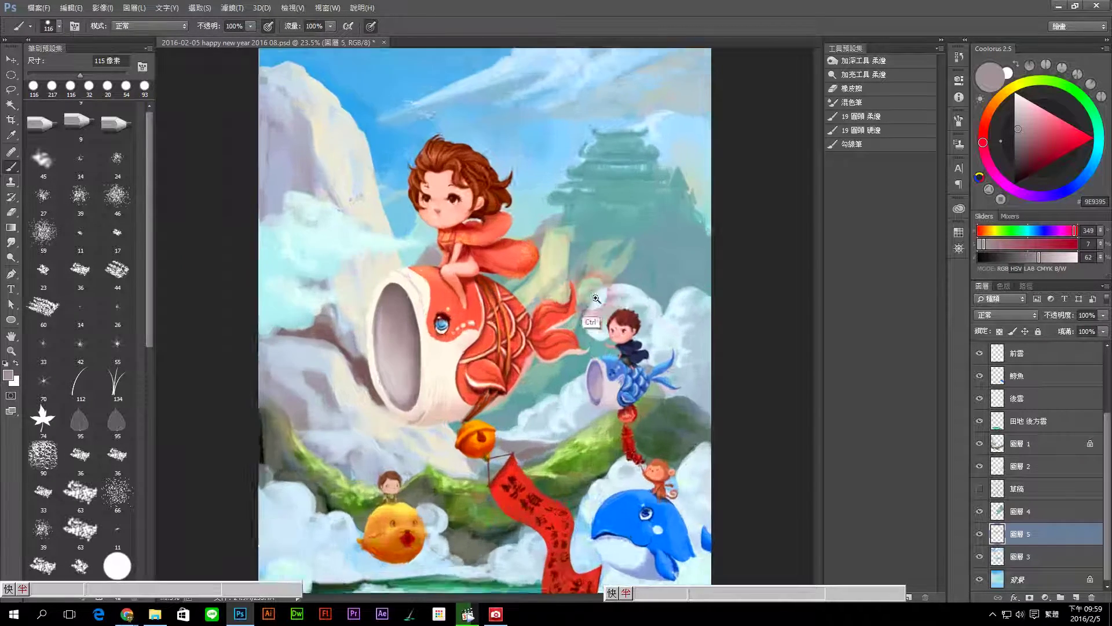
scroll(571, 298, "up", 1)
scroll(571, 299, "up", 1)
left_click(545, 221, "alt")
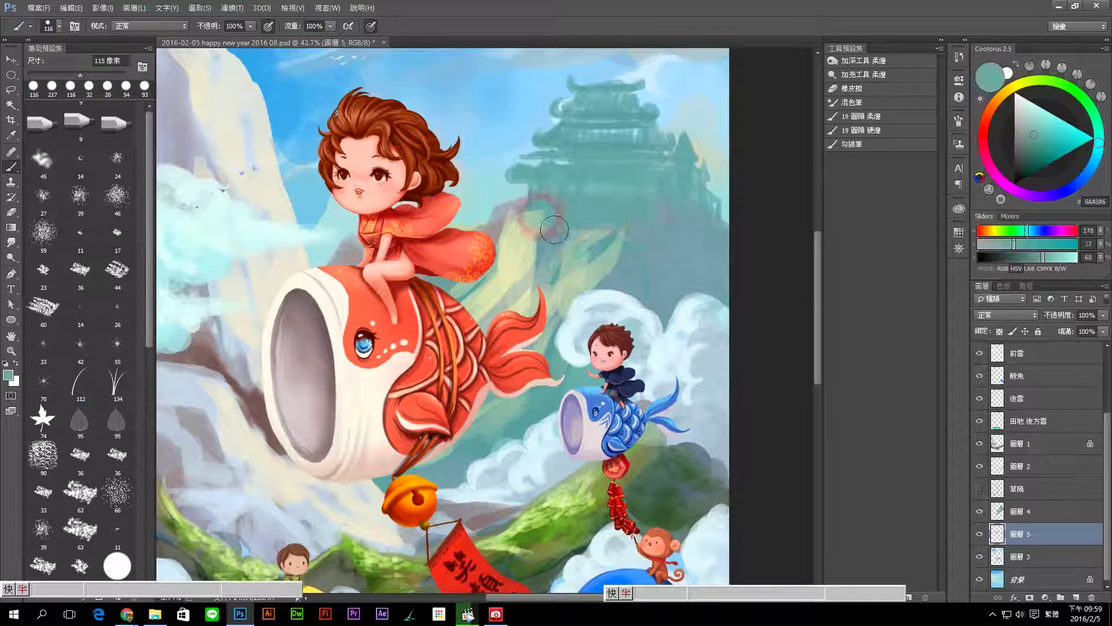
left_click(1043, 511)
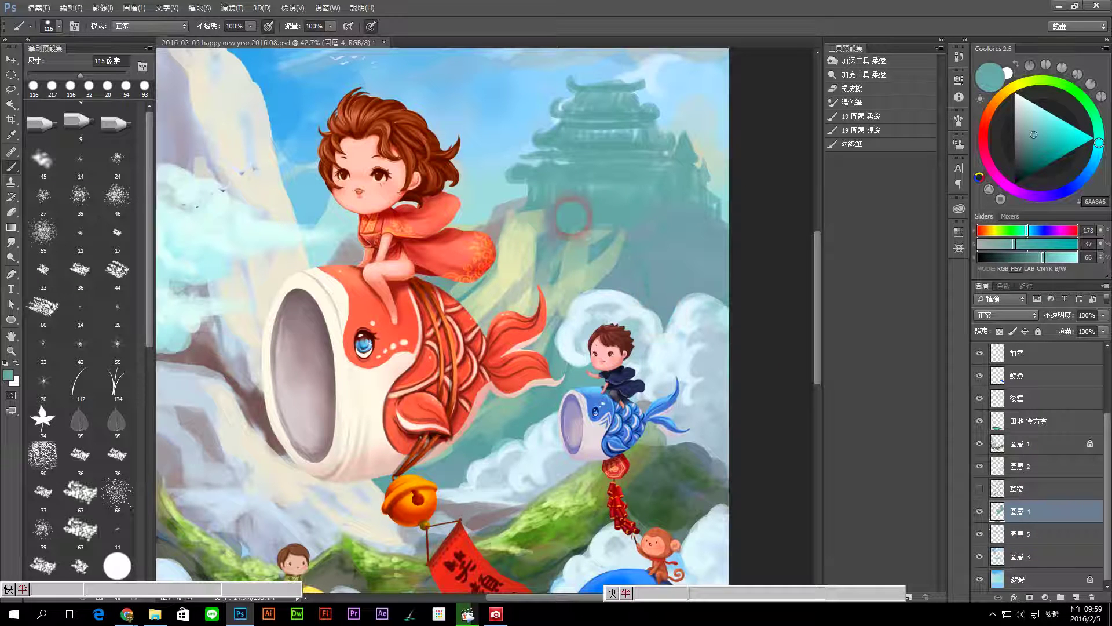
left_click_drag(614, 235, 691, 235)
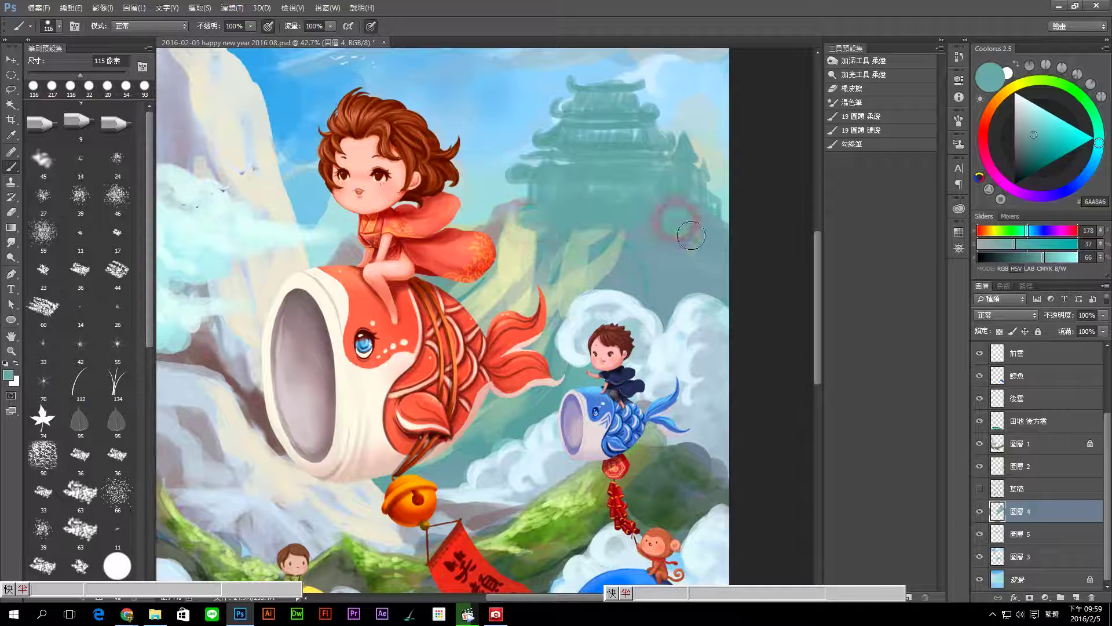
left_click(559, 257, "alt")
left_click_drag(557, 250, 560, 236)
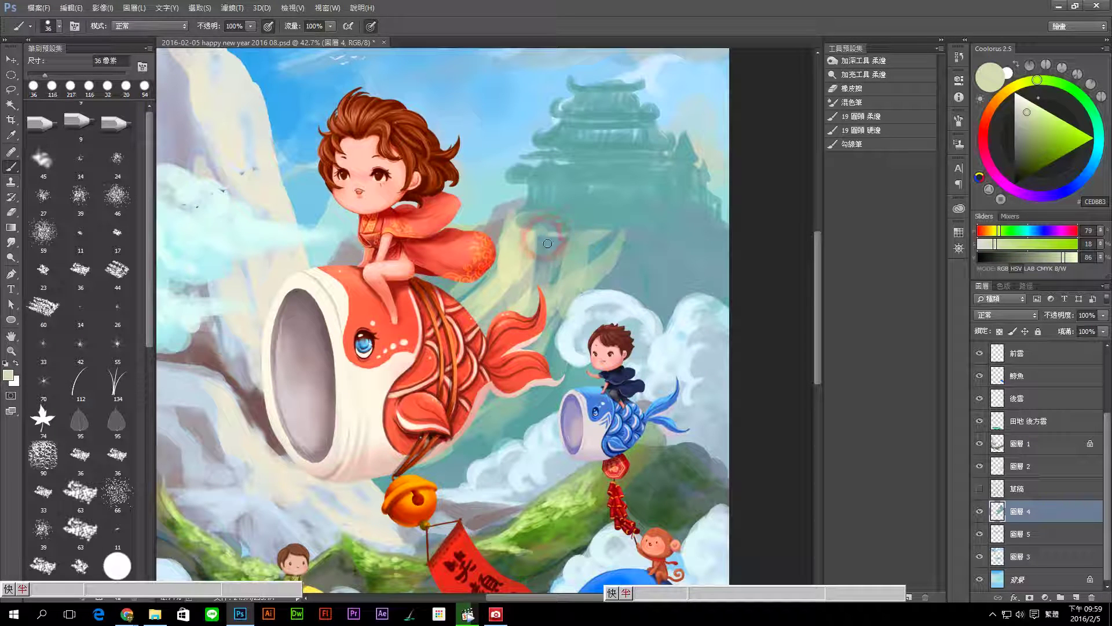